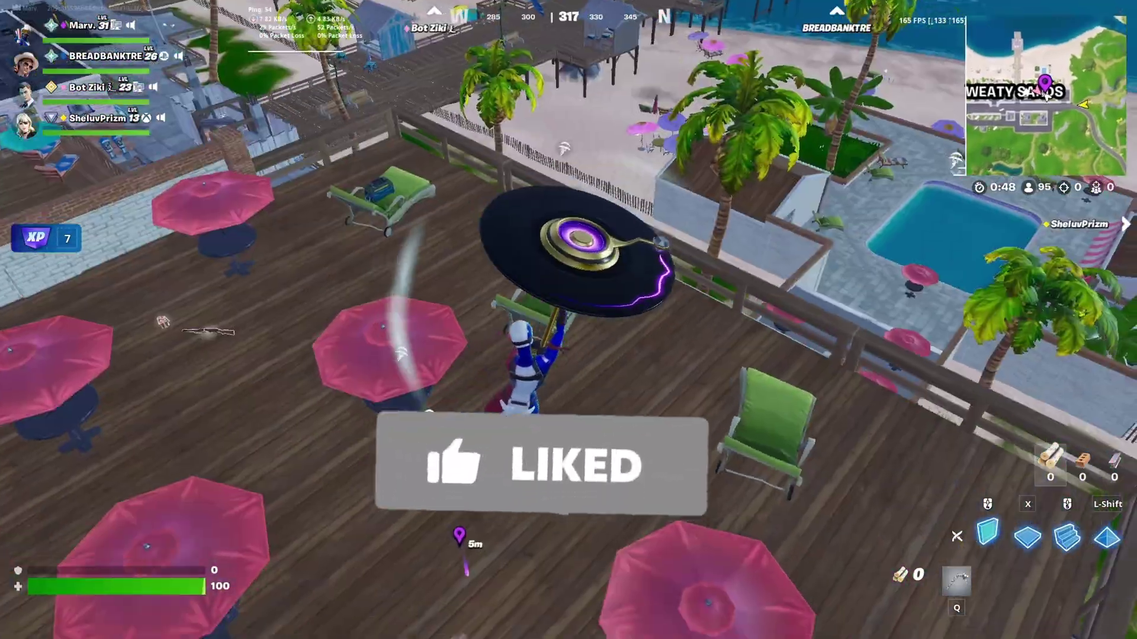
key(z)
key(q)
click(568, 320)
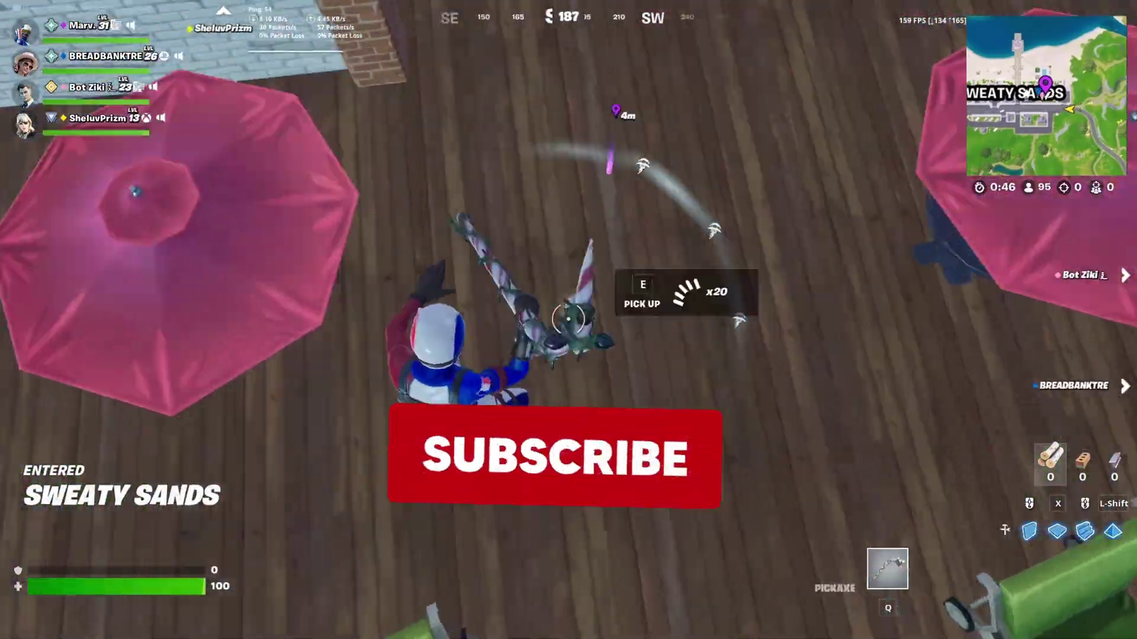
key(e)
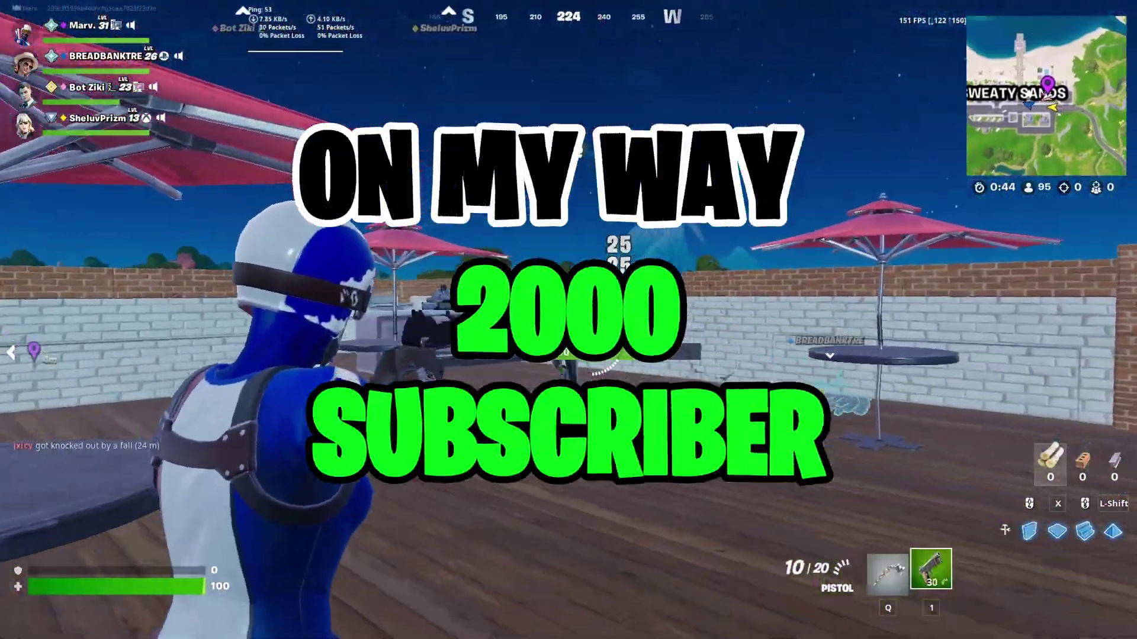
click(568, 319)
click(569, 319)
click(569, 319)
click(568, 320)
key(r)
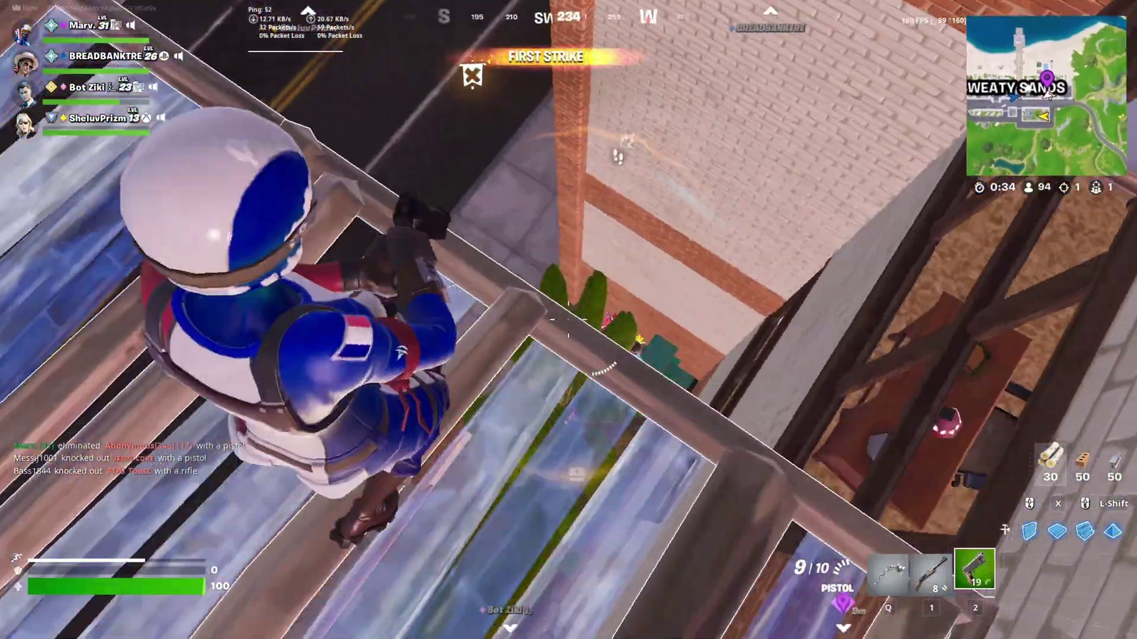
key(1)
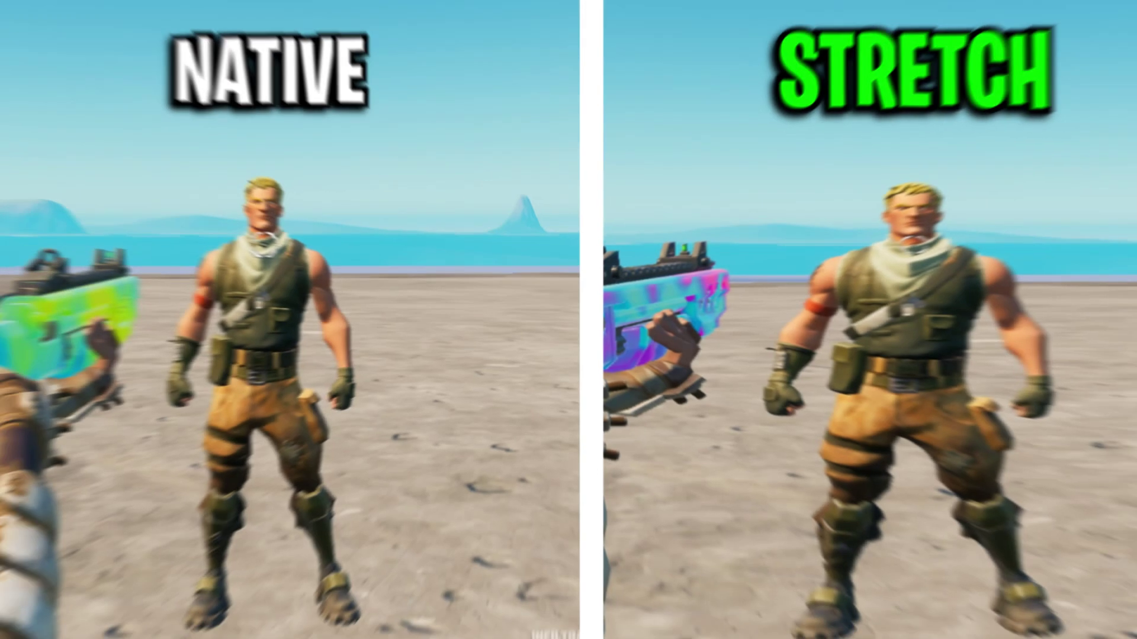
key(1)
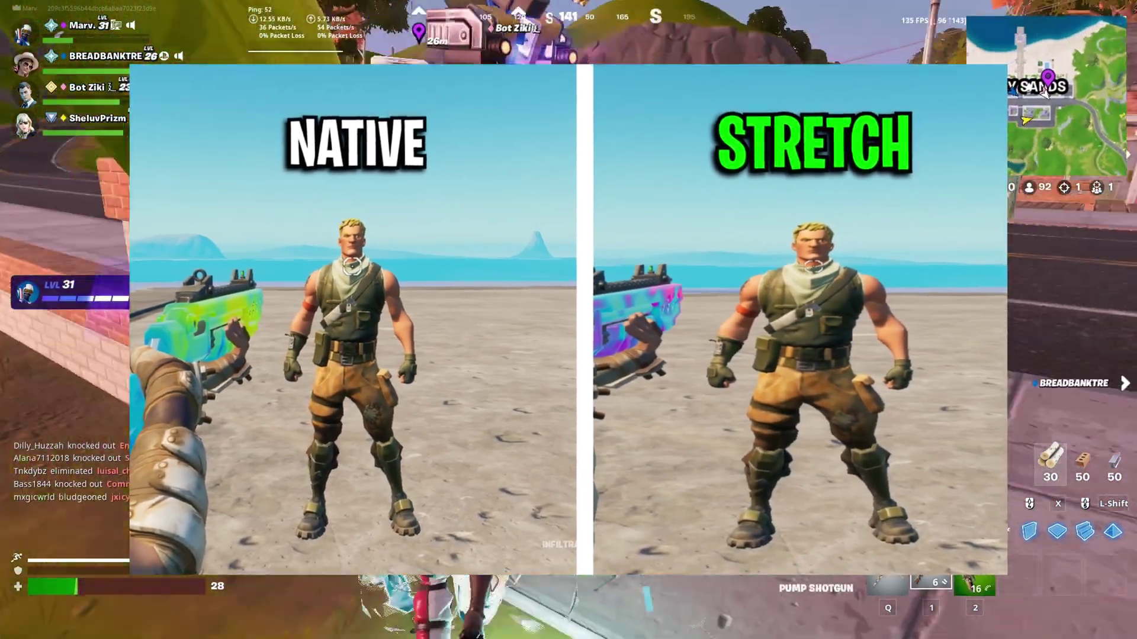
key(q)
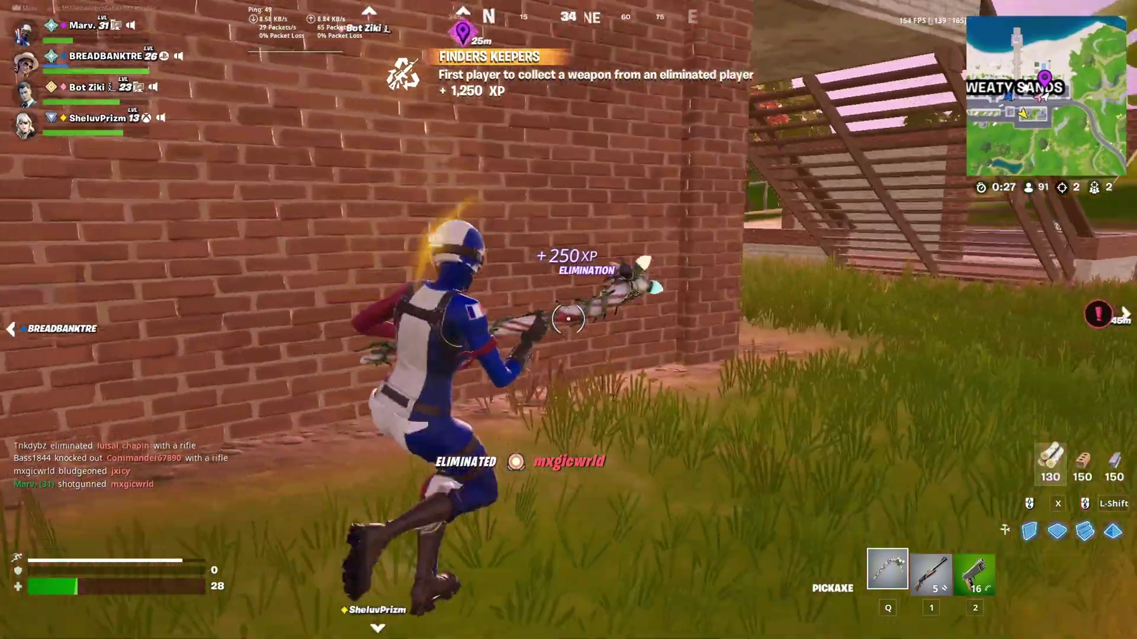
key(w)
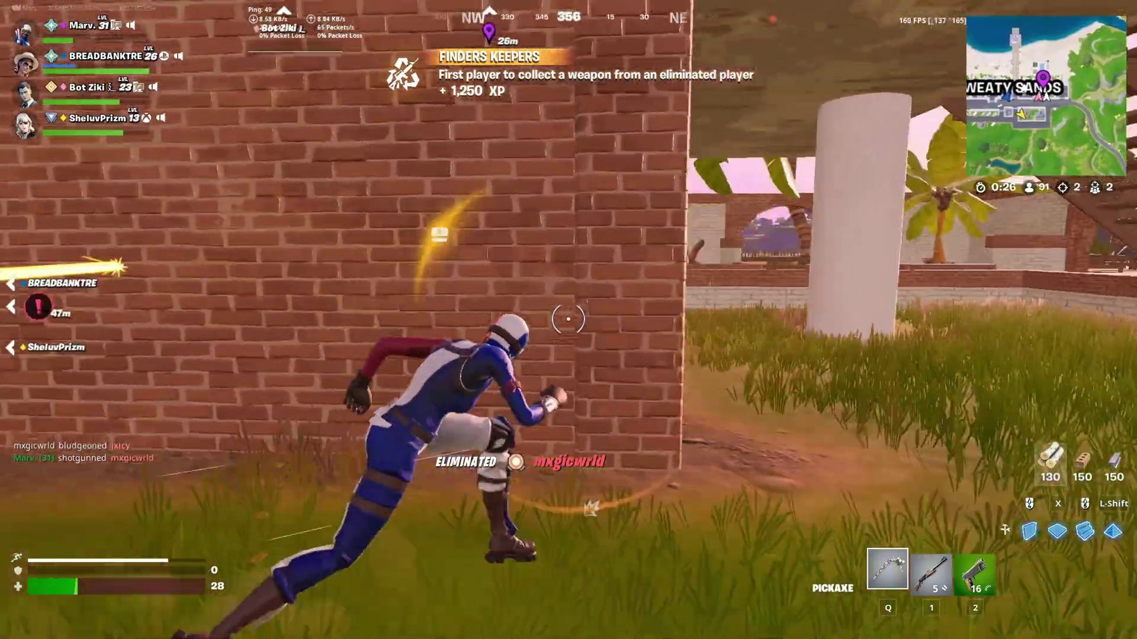
key(space)
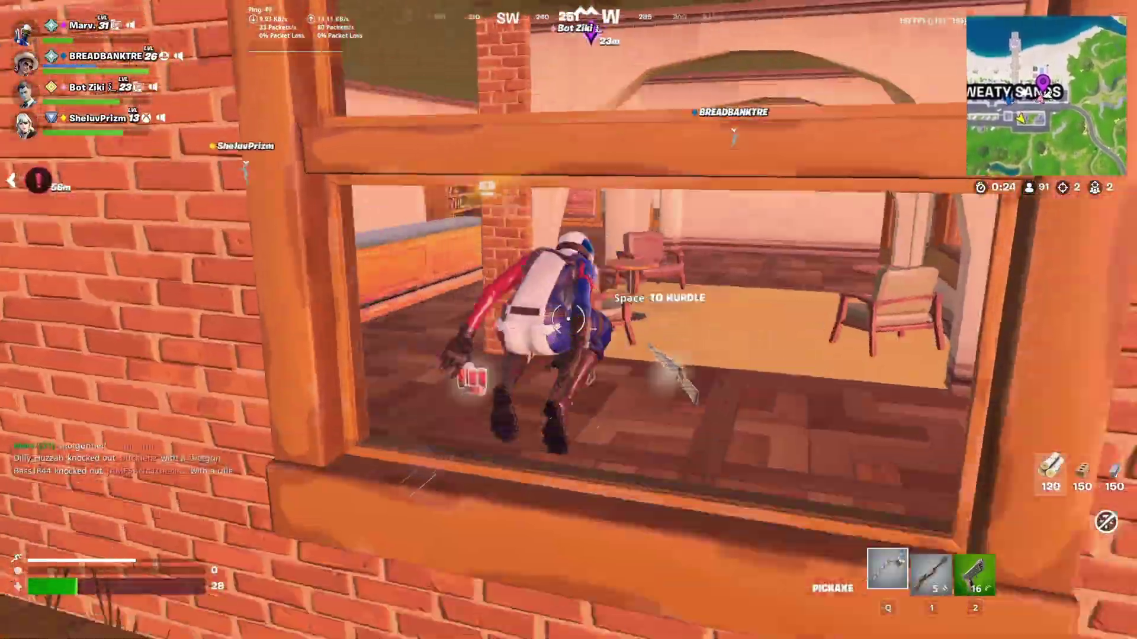
key(1)
key(e)
key(r)
key(e)
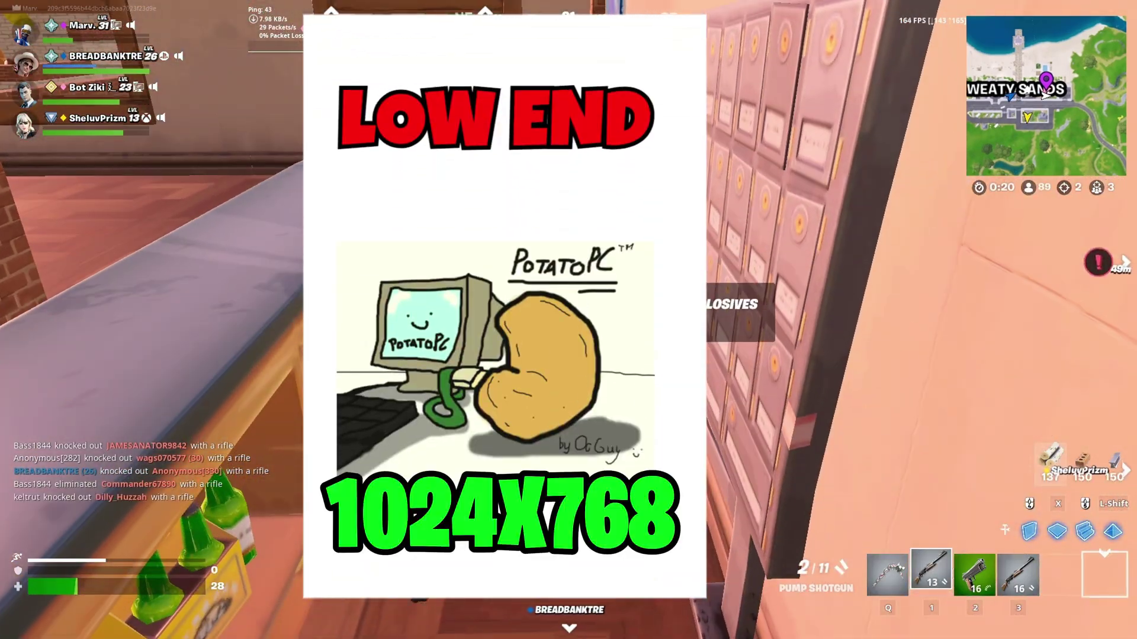
key(e)
key(Tab)
key(Tab)
key(2)
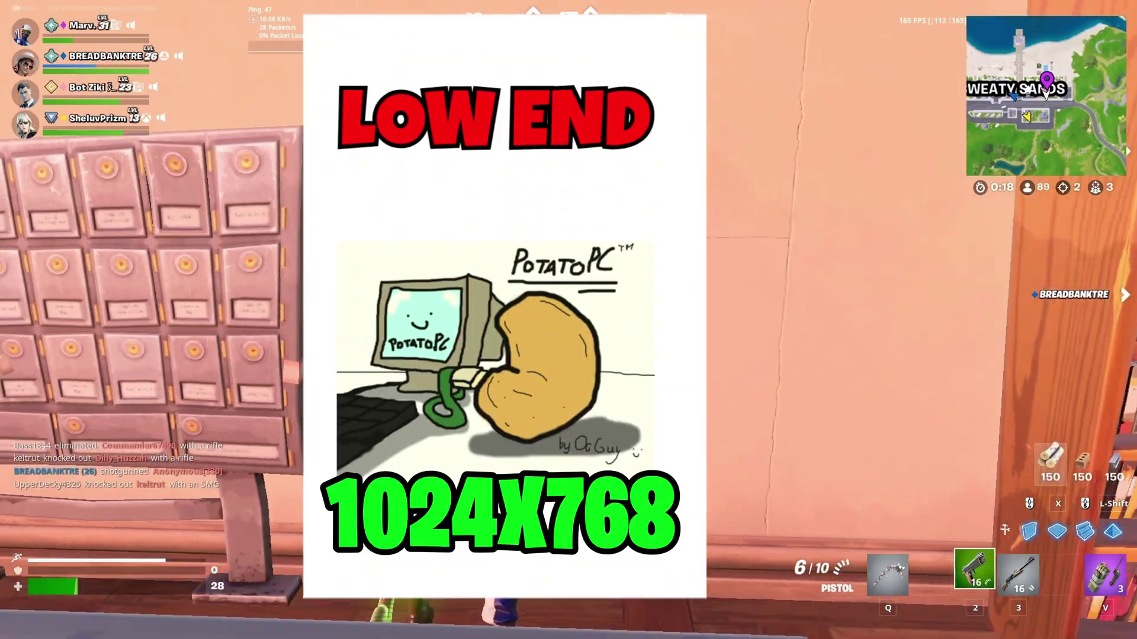
key(e)
key(Tab)
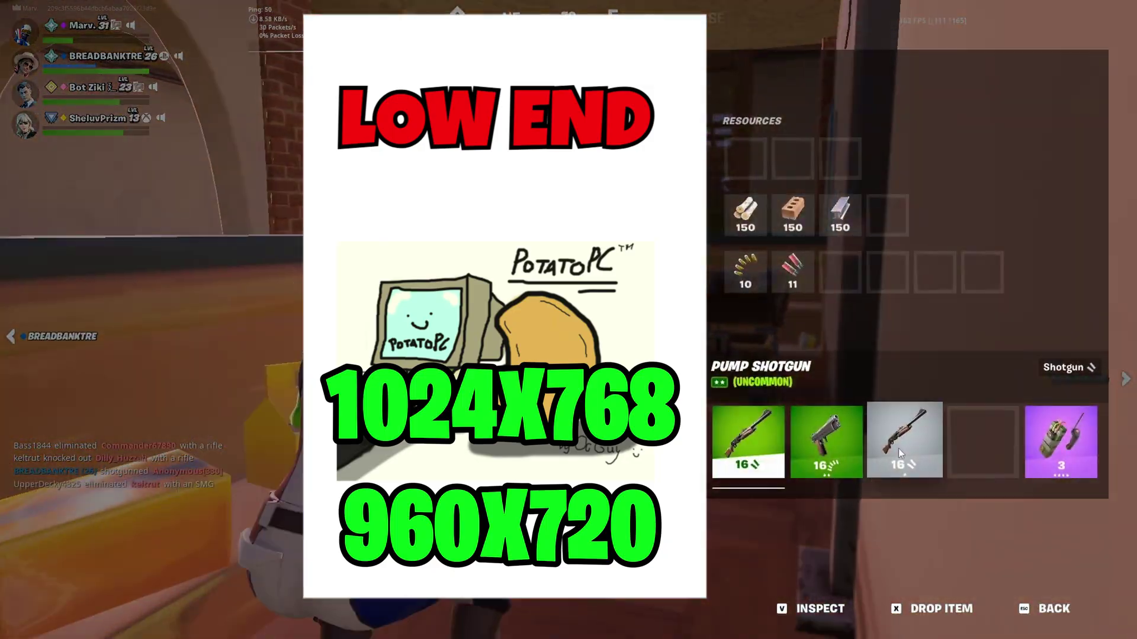
key(z)
key(Tab)
key(1)
key(w)
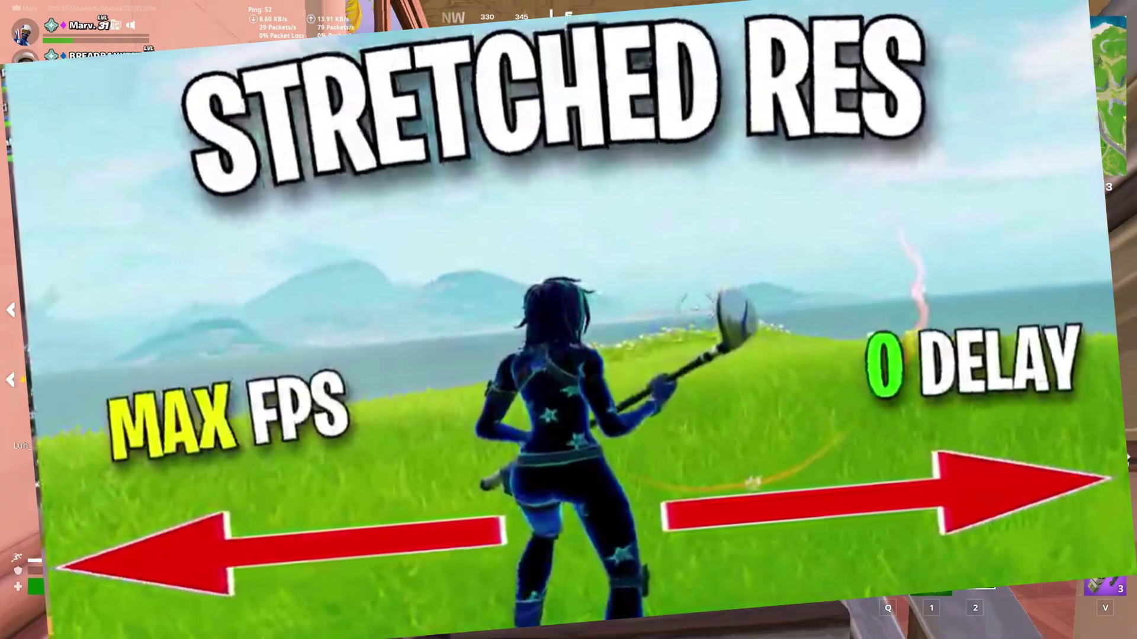
key(2)
key(r)
key(w)
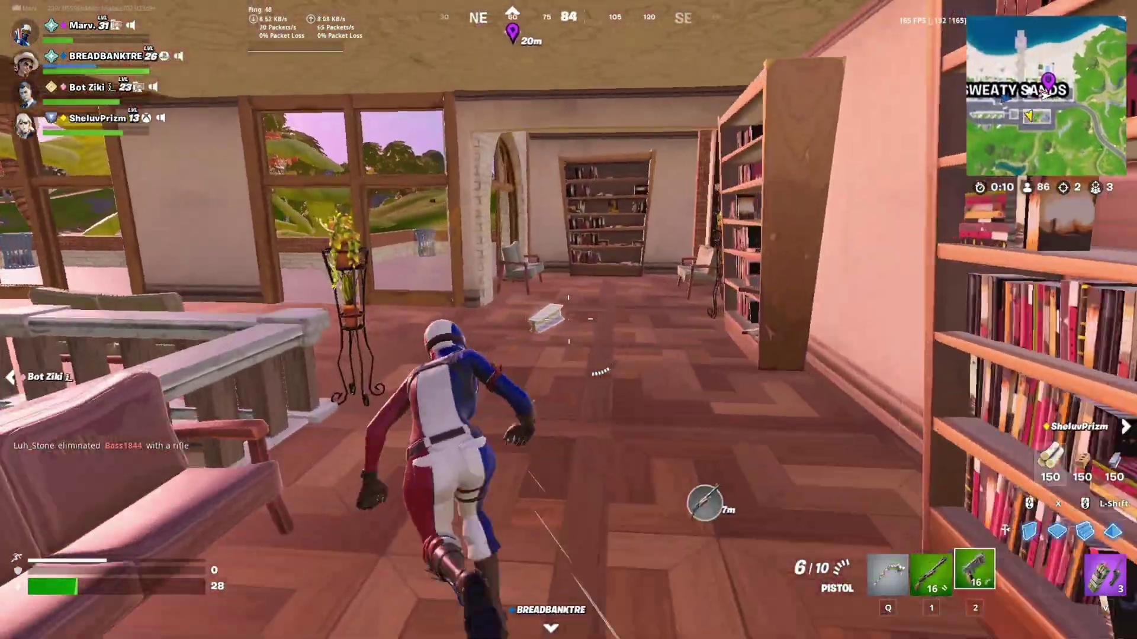
key(w)
key(r)
key(w)
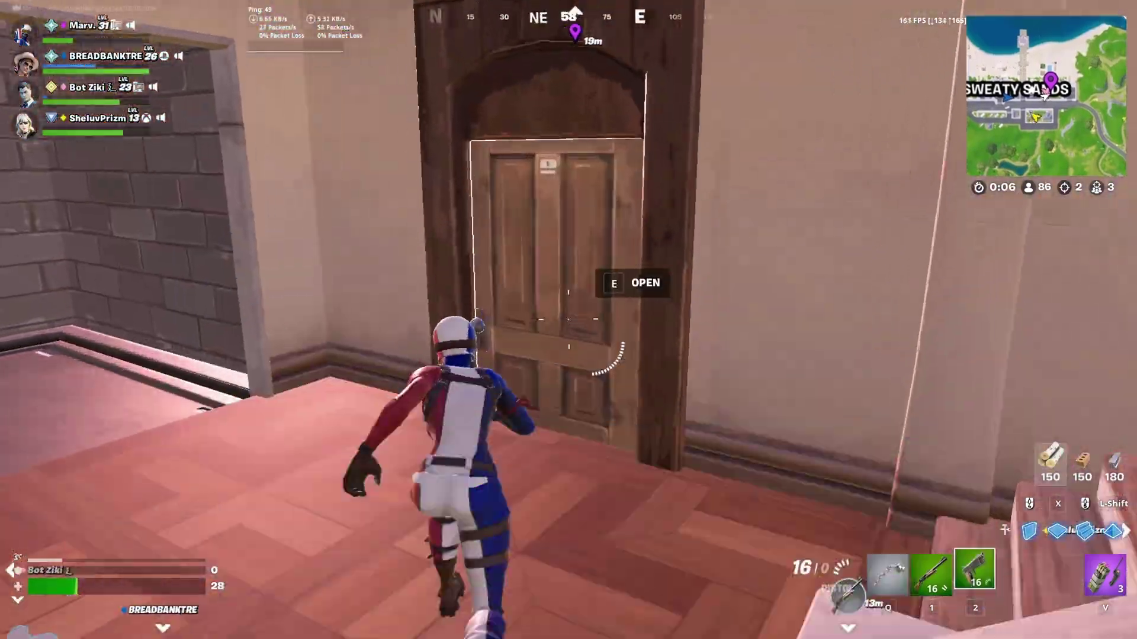
key(e)
key(q)
click(569, 320)
click(568, 320)
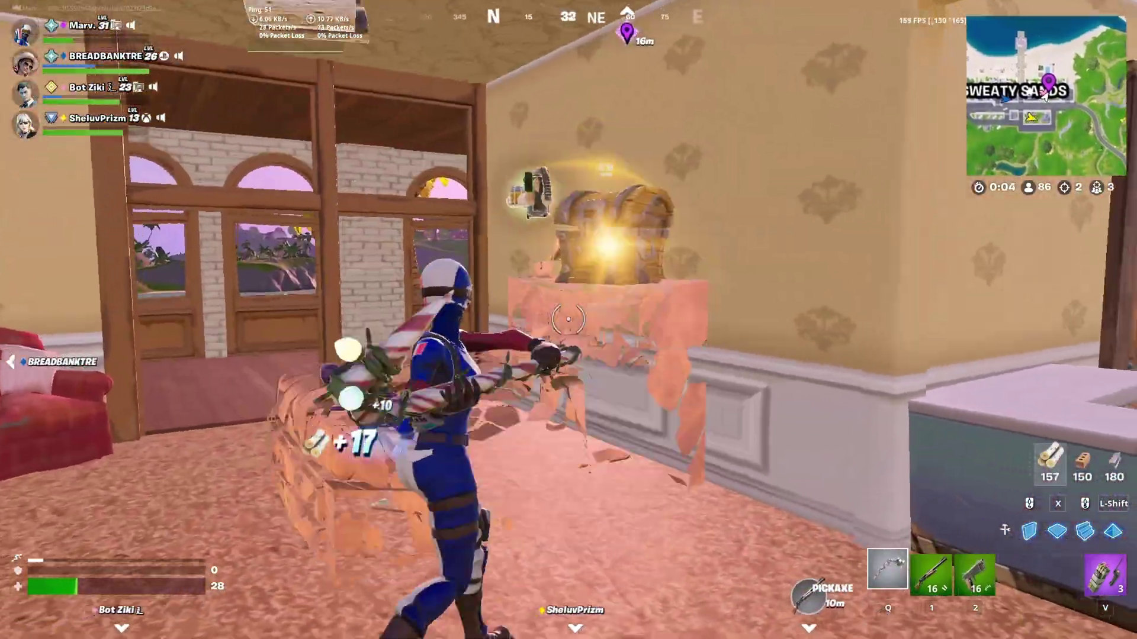
key(e)
key(w)
key(e)
key(w)
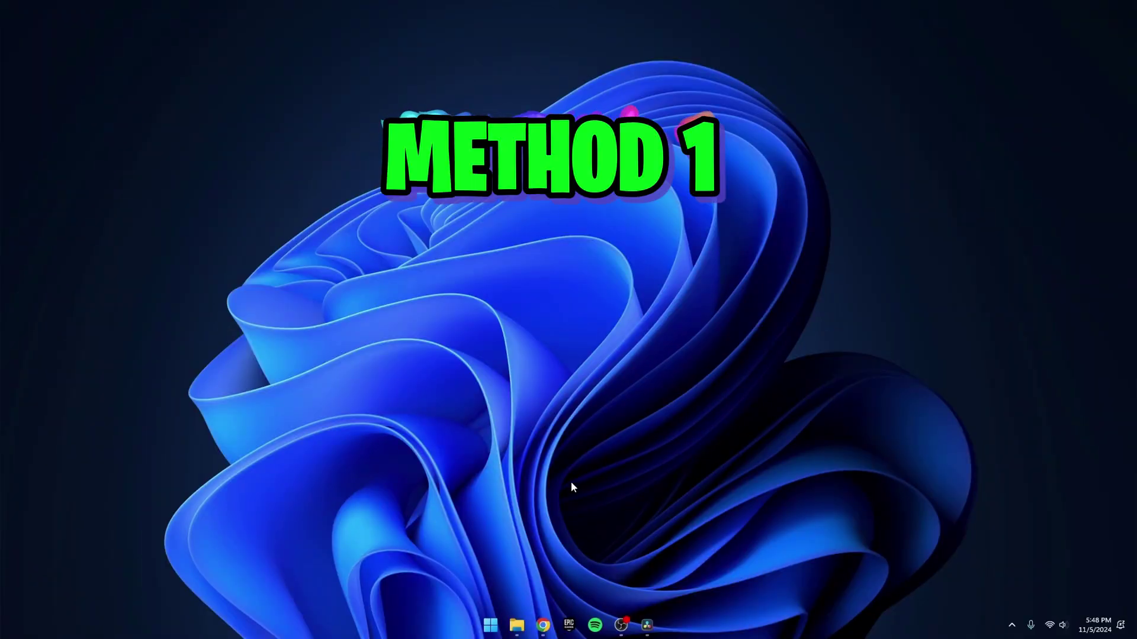
Step: Open the local application data folder by running %LocalAppData%
key(super+r)
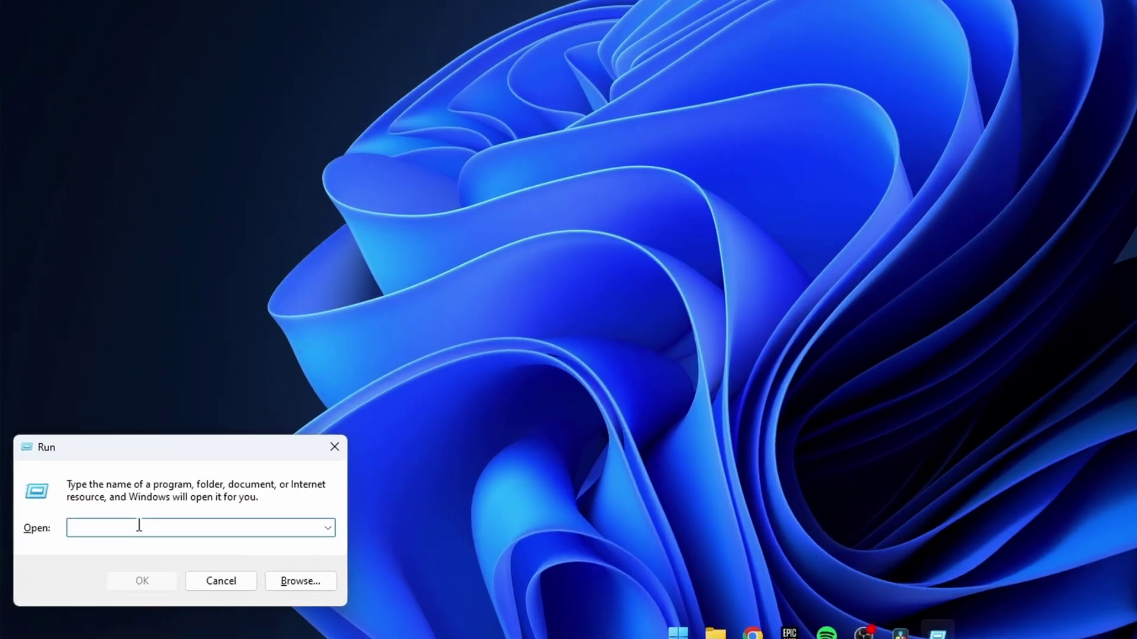
text(%LocalAppData%)
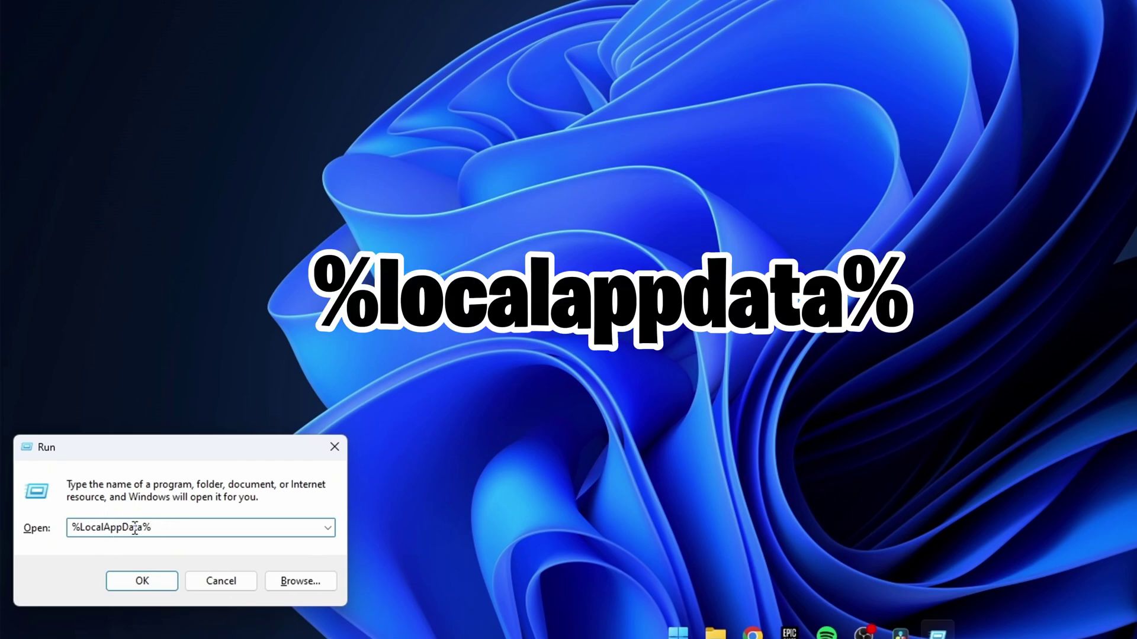
key(Return)
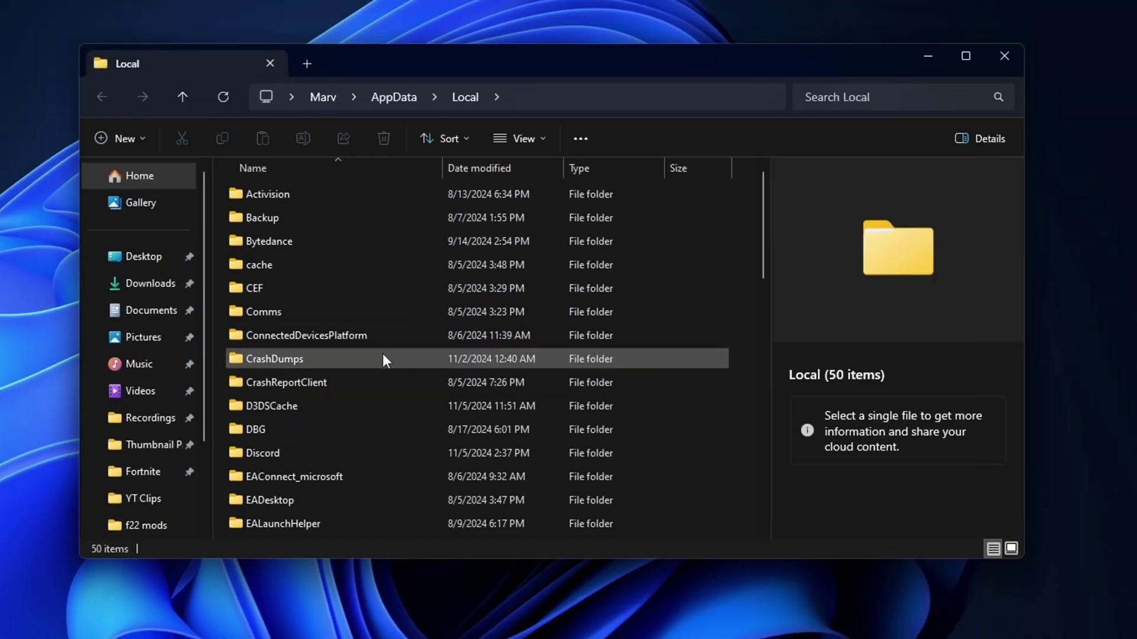
Step: Find the FortniteGame folder and go through Saved and Config into its WindowsClient folder
scroll(380, 357, down, 3)
scroll(376, 364, down, 1)
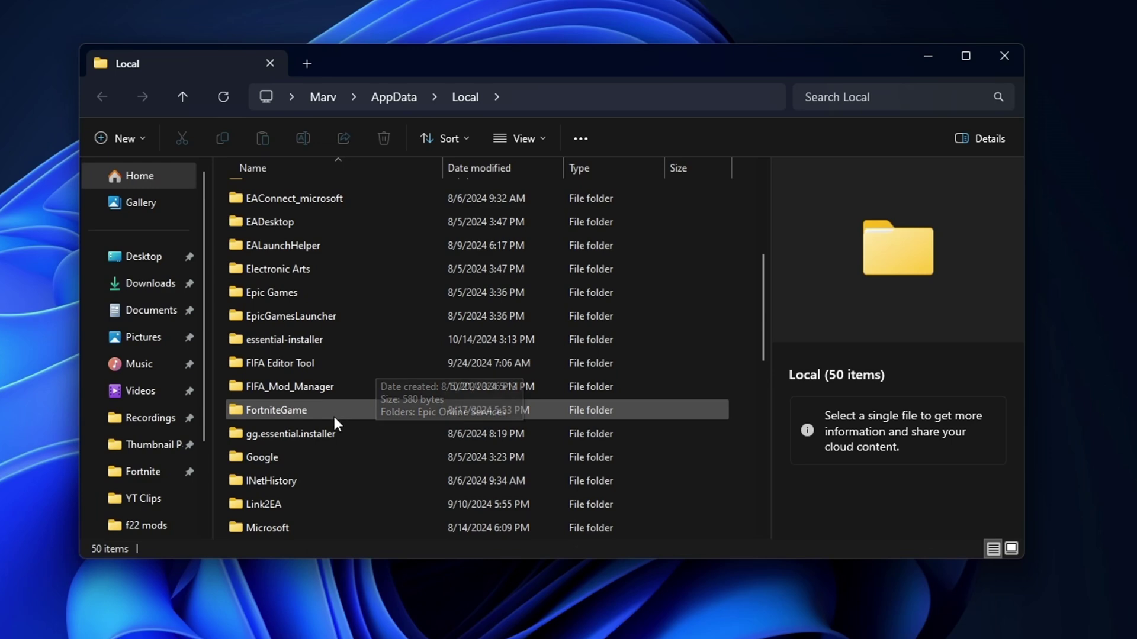
click(286, 415)
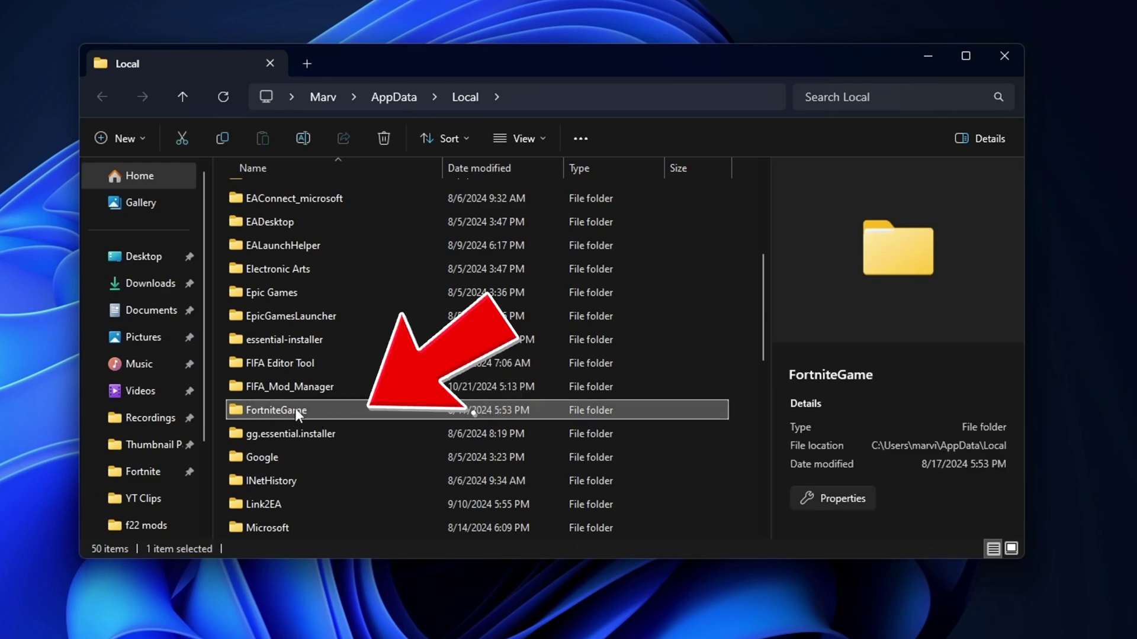
double_click(294, 411)
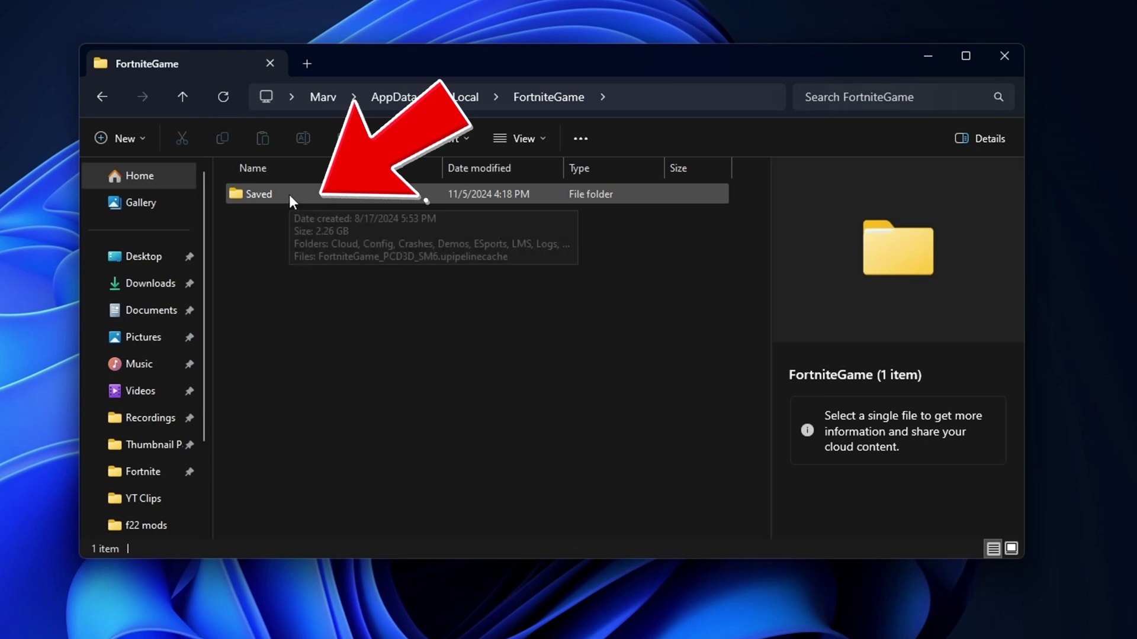
double_click(289, 194)
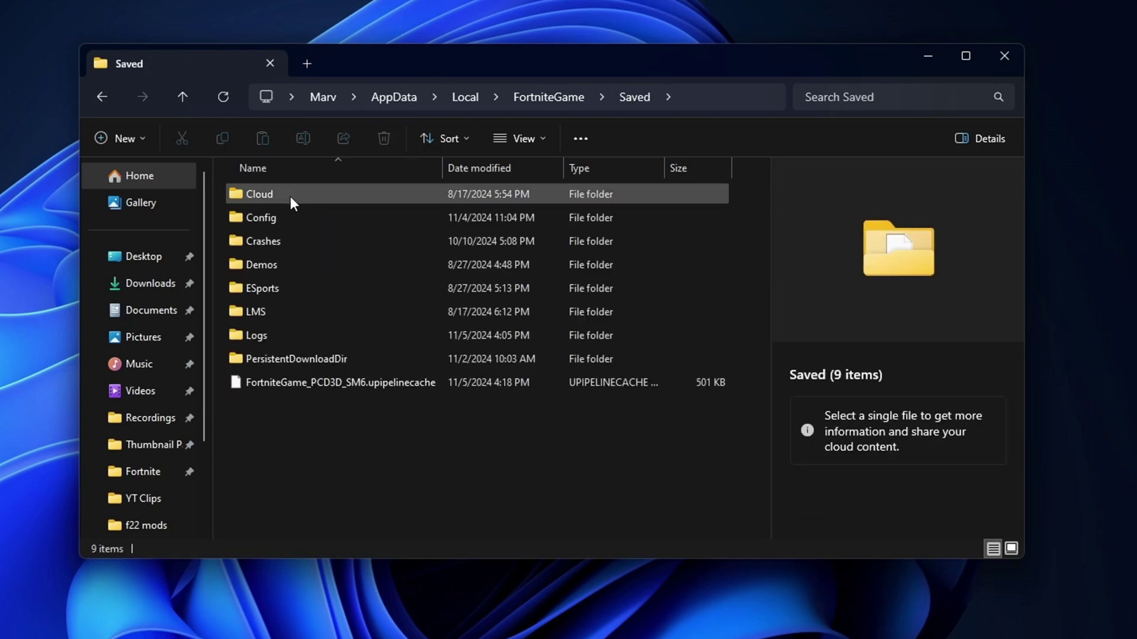
click(299, 217)
double_click(311, 217)
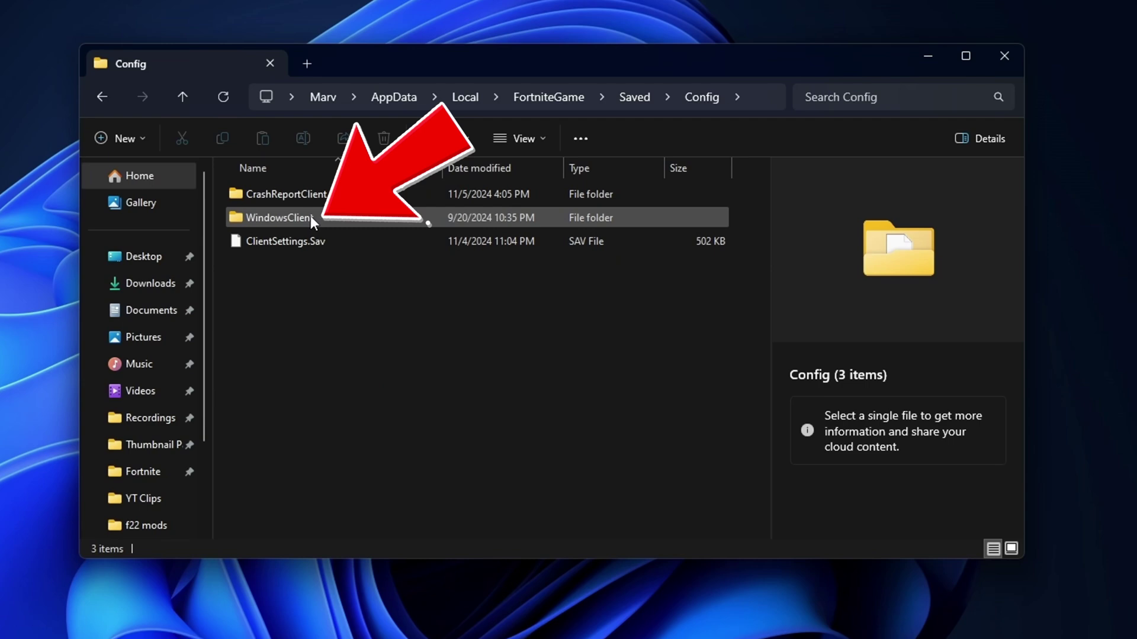
double_click(309, 217)
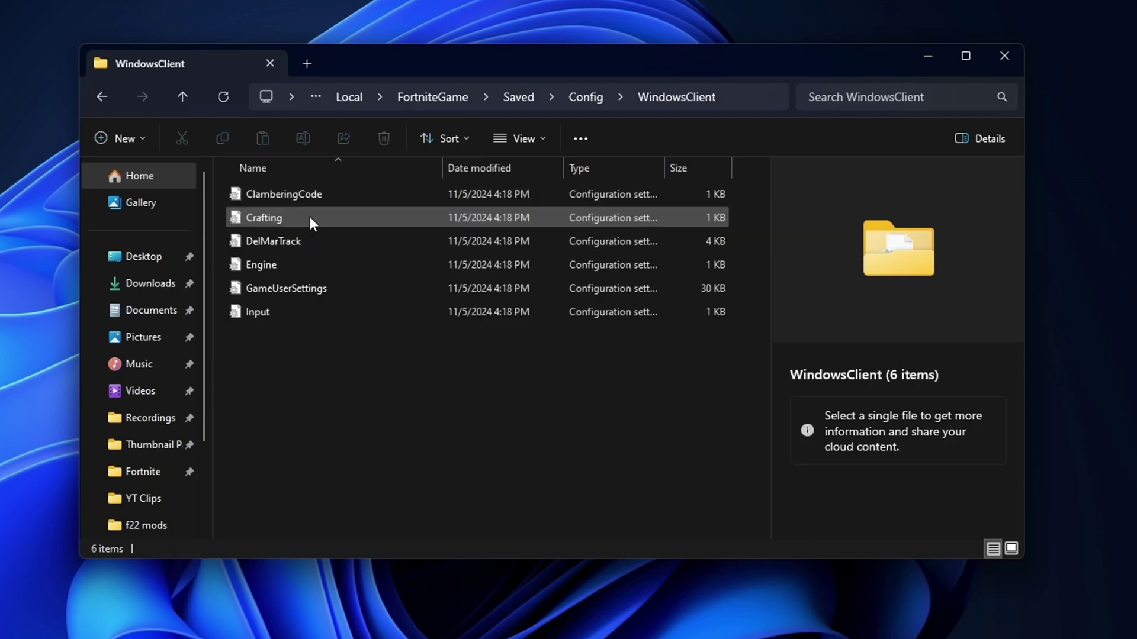
Step: Make sure the Read-only attribute is cleared in the properties of the GameUserSettings file
right_click(322, 286)
click(367, 478)
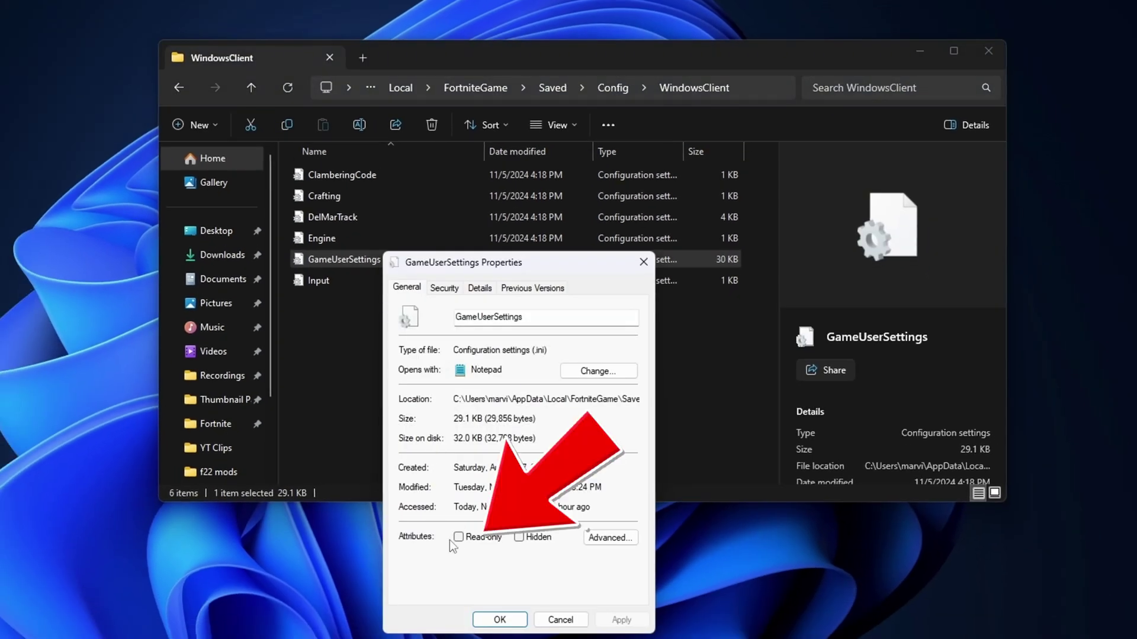
click(459, 536)
click(499, 620)
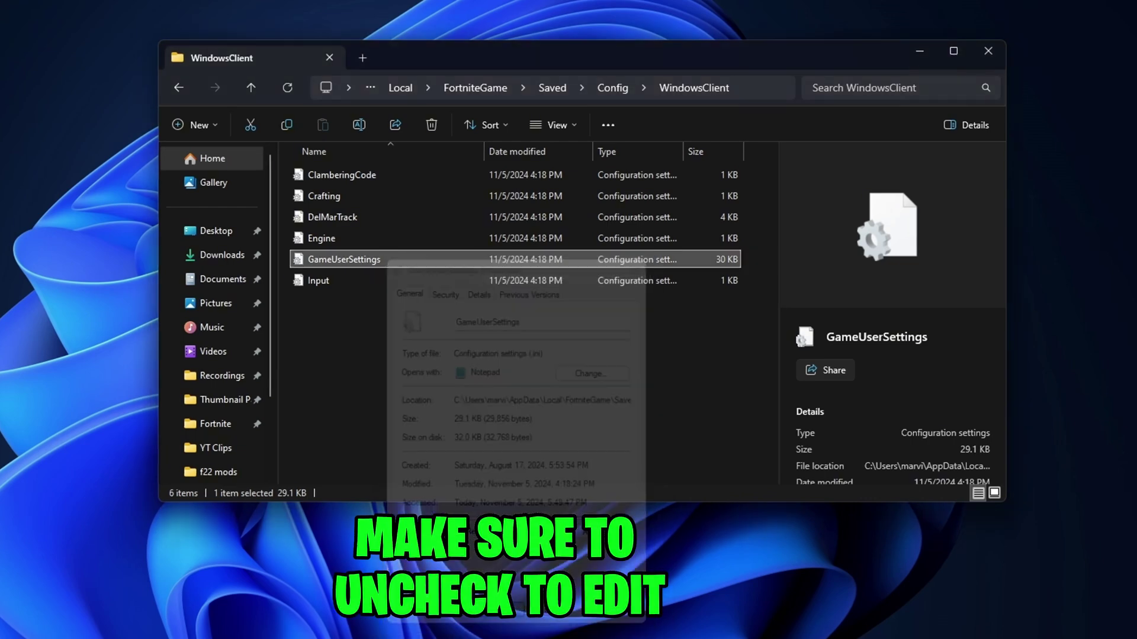
Step: Open the GameUserSettings file in Notepad and highlight its resolution size and desired screen size lines
right_click(413, 258)
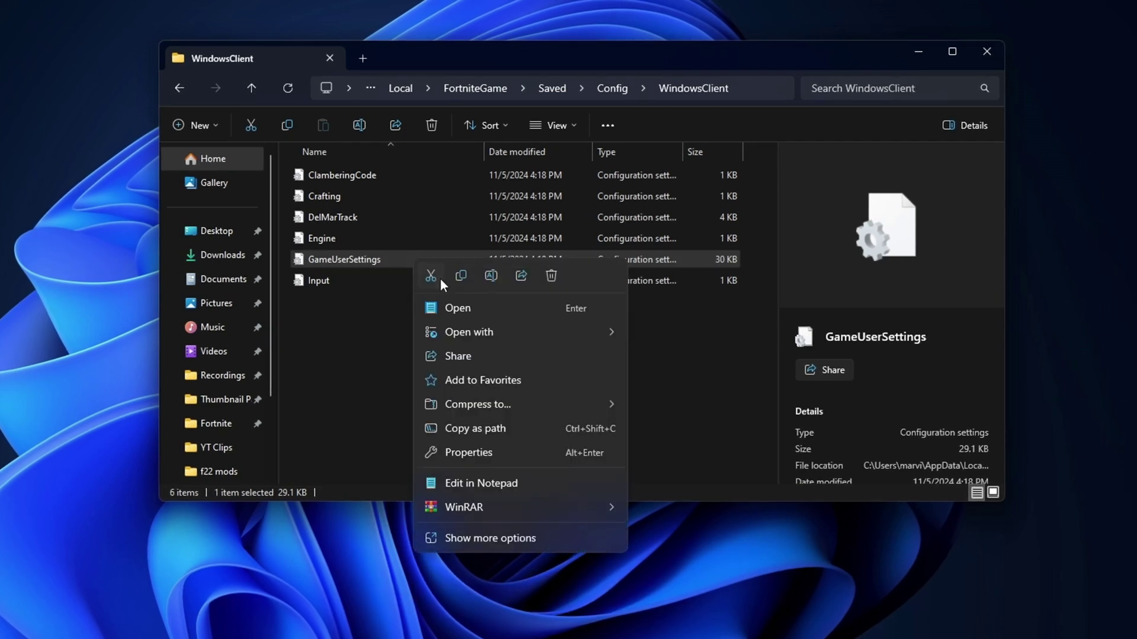
click(458, 308)
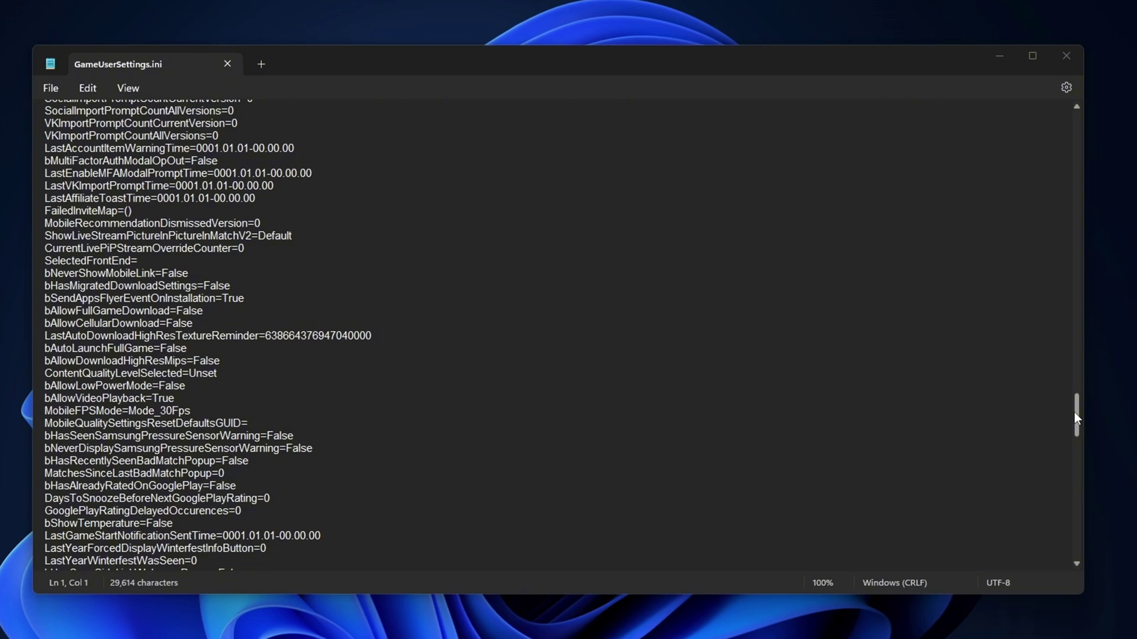
scroll(870, 424, down, 4)
scroll(475, 353, down, 7)
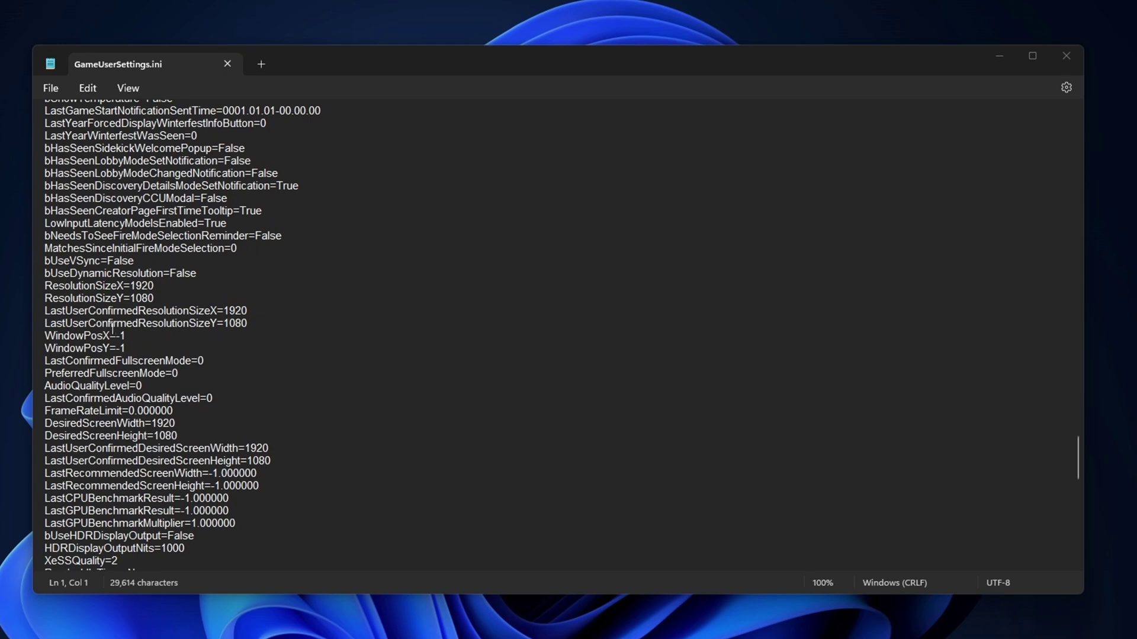
drag(49, 288, 270, 325)
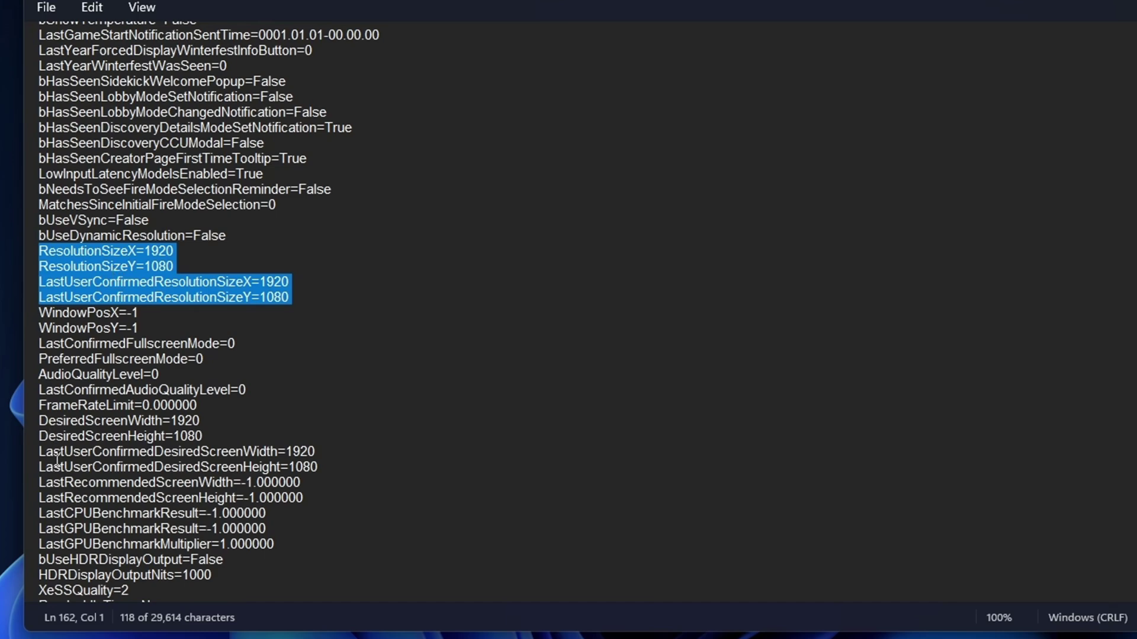
drag(33, 460, 67, 421)
Step: Set ResolutionSizeX, LastUserConfirmedResolutionSizeX, DesiredScreenWidth and LastUserConfirmedDesiredScreenWidth to 1720 and save the file
click(158, 465)
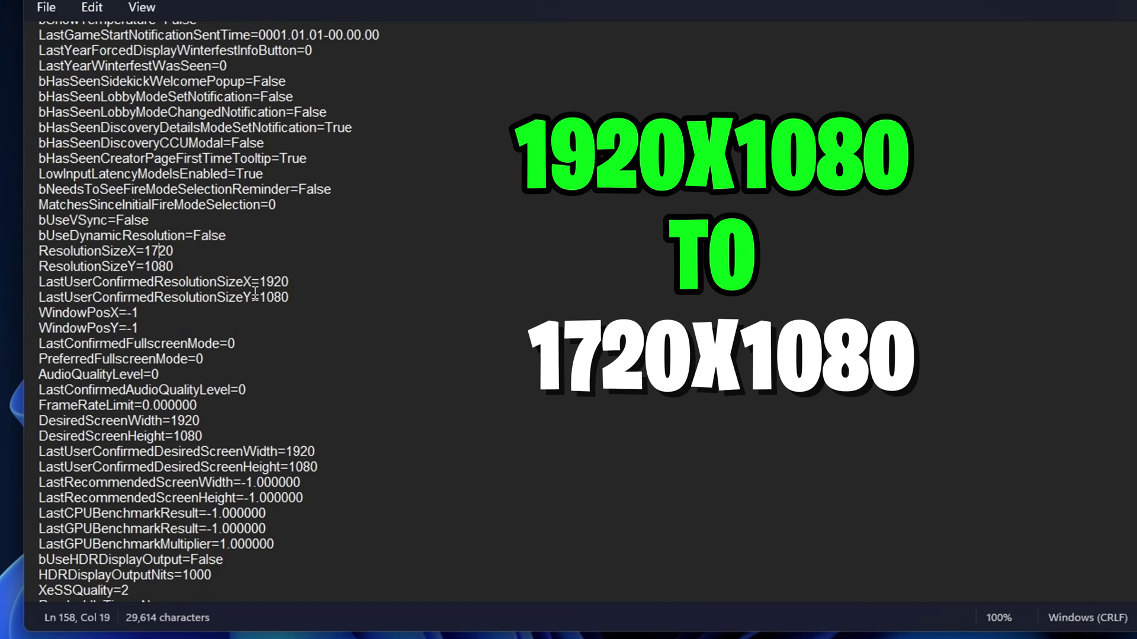
click(275, 281)
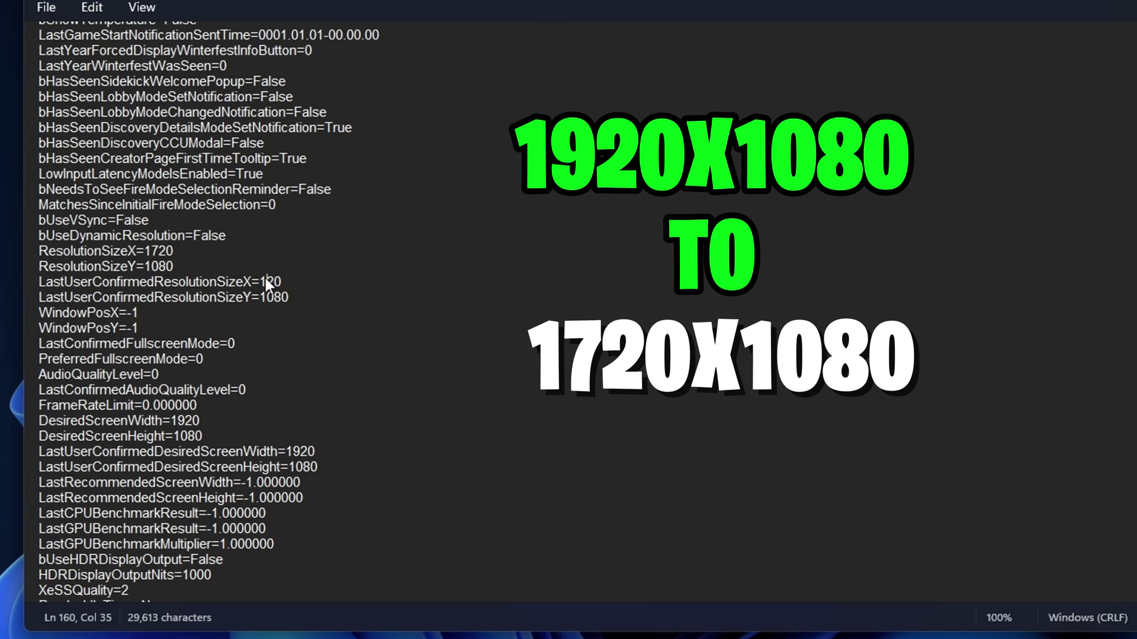
click(300, 451)
text(7)
click(184, 420)
key(BackSpace)
text(7)
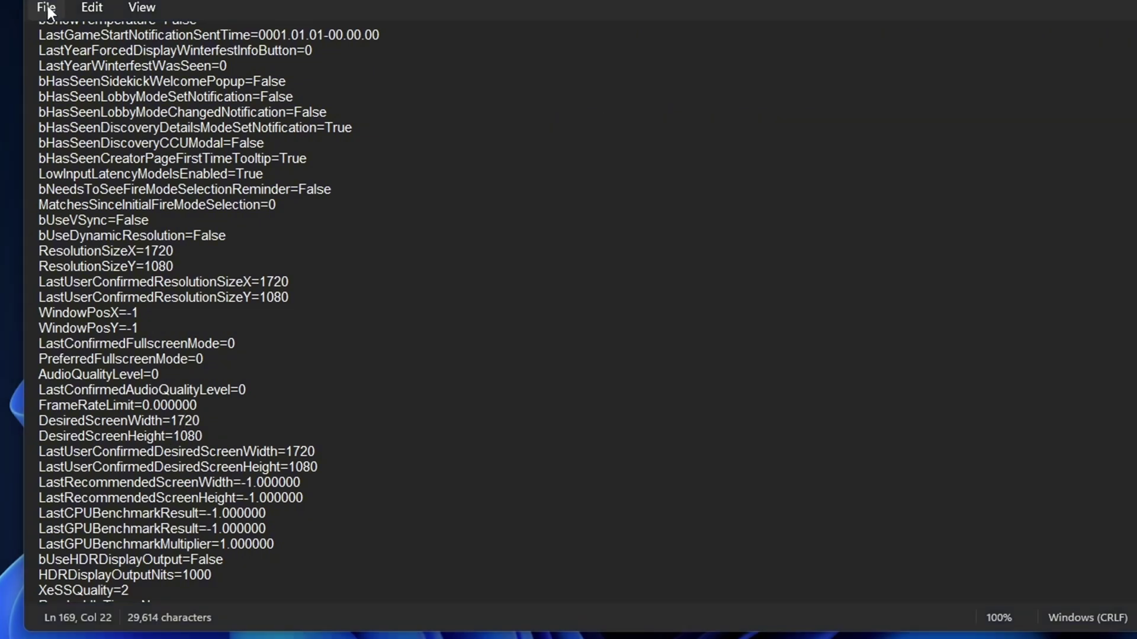
click(45, 7)
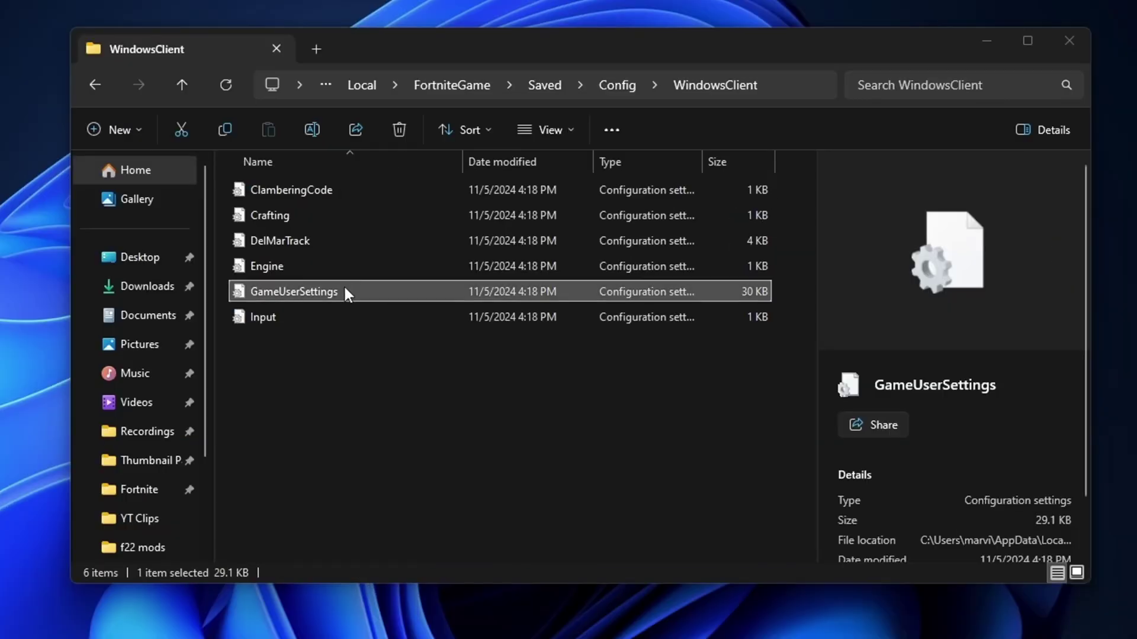
Step: Set the Read-only attribute on the GameUserSettings file and apply the change in its properties
right_click(304, 289)
click(382, 545)
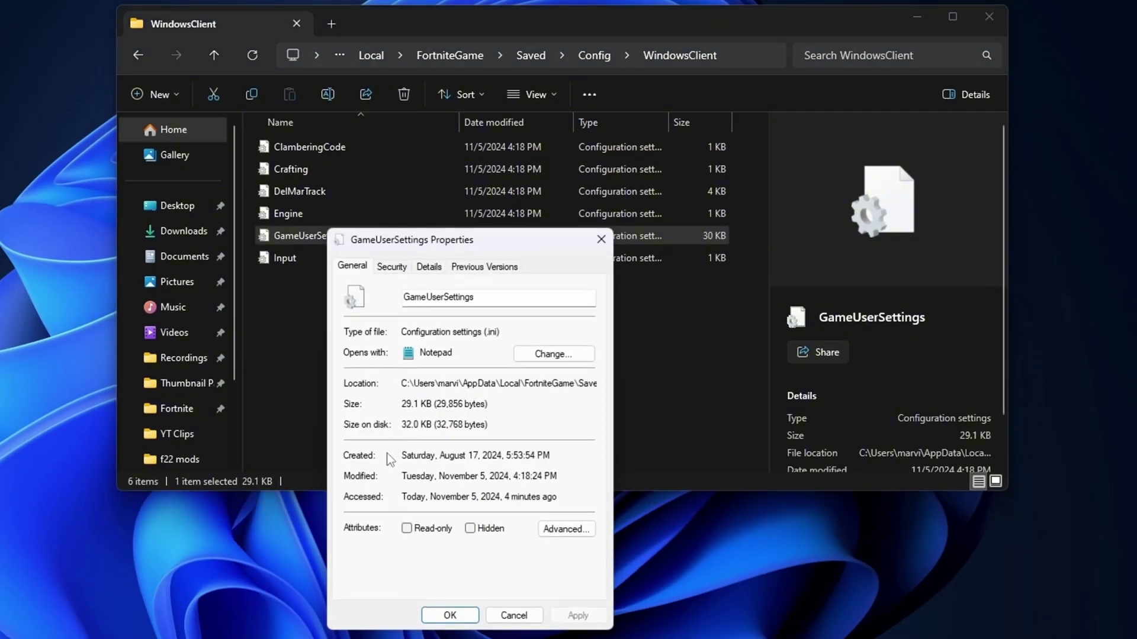
click(408, 527)
click(577, 616)
click(450, 616)
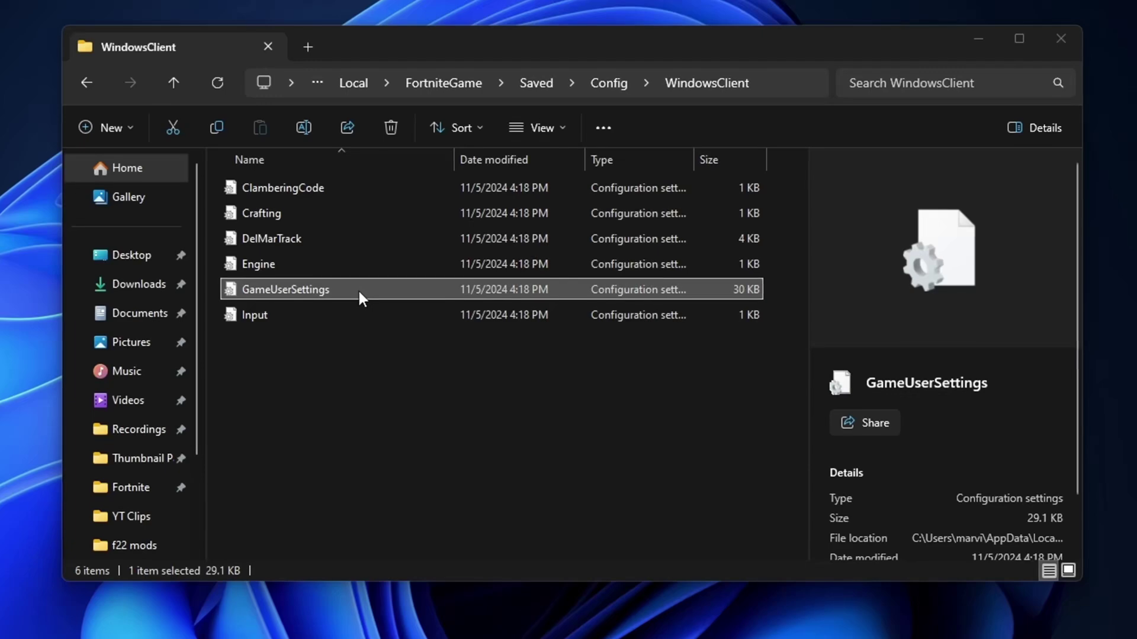
Step: Clear the Read-only attribute in the properties of the GameUserSettings file
right_click(360, 283)
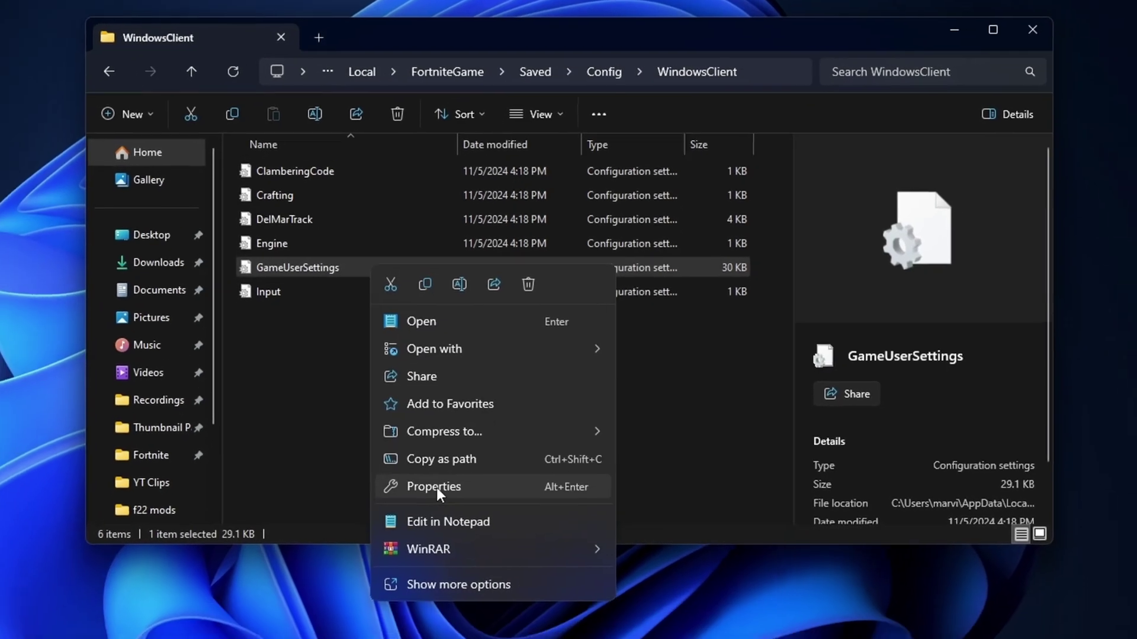
click(434, 517)
click(481, 508)
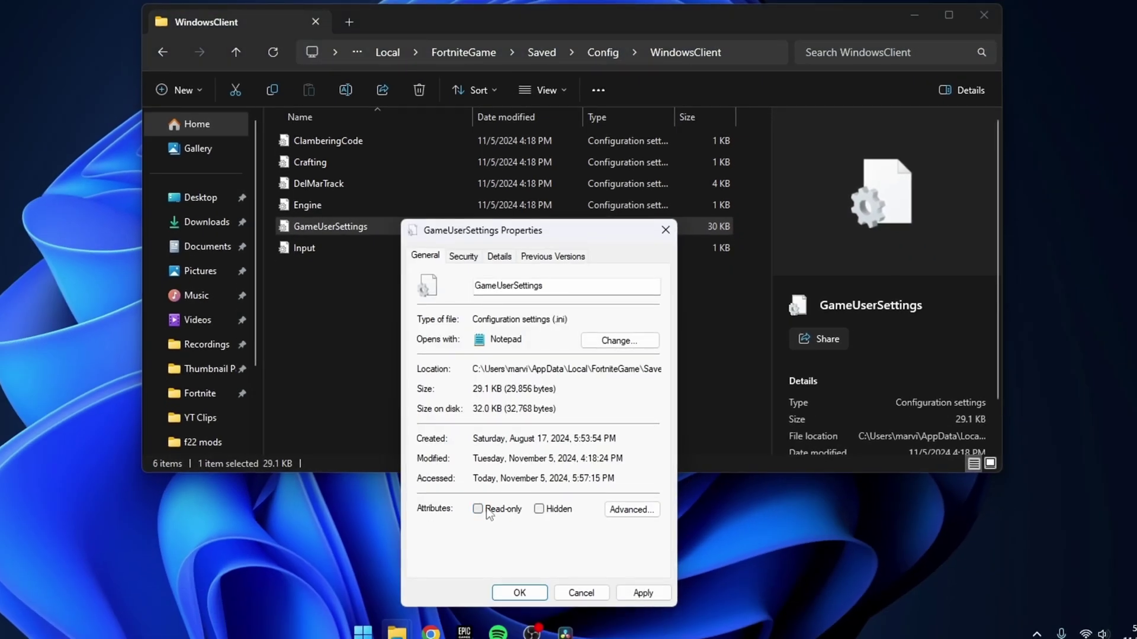
click(520, 593)
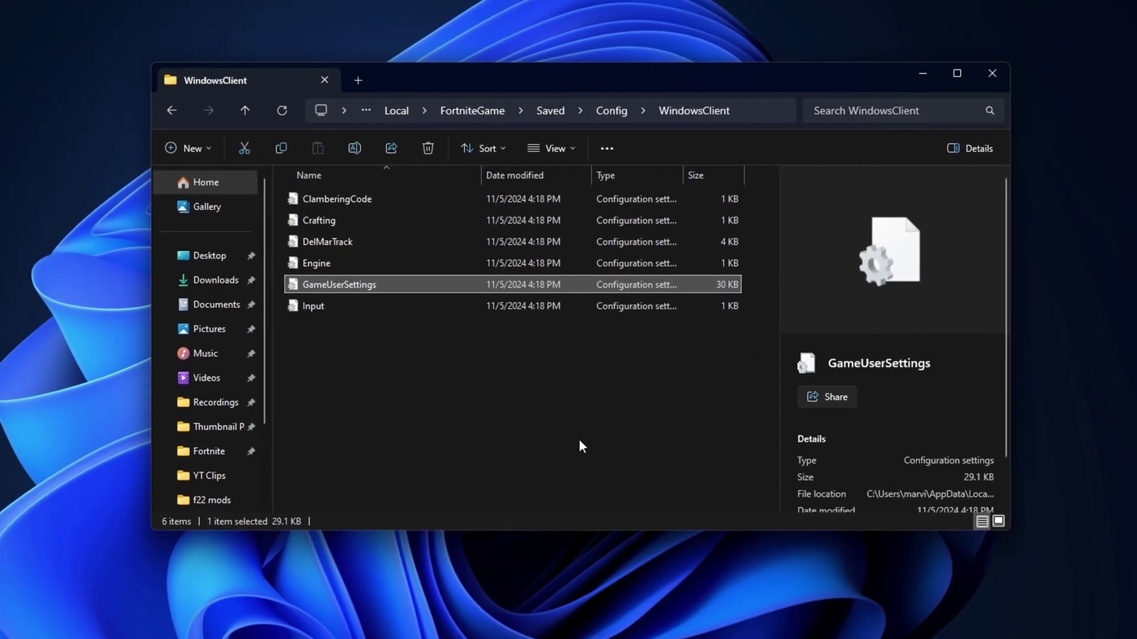
Step: Open GameUserSettings, set ResolutionSizeX, LastUserConfirmedResolutionSizeX, DesiredScreenWidth and LastUserConfirmedDesiredScreenWidth to 1920, and save the file
key(Return)
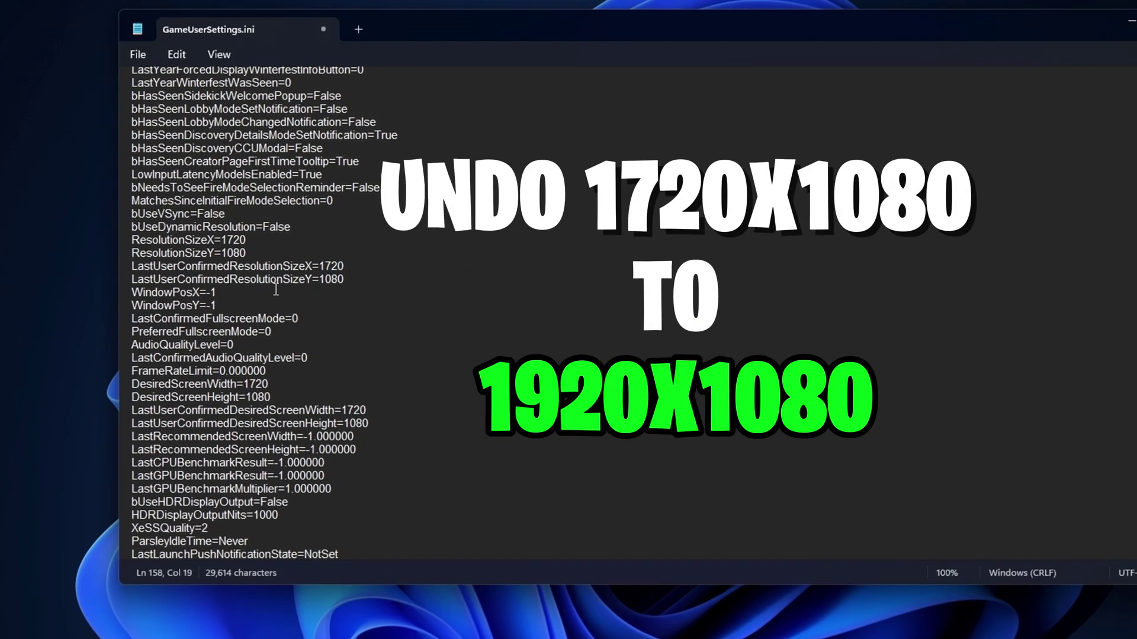
key(BackSpace)
text(9)
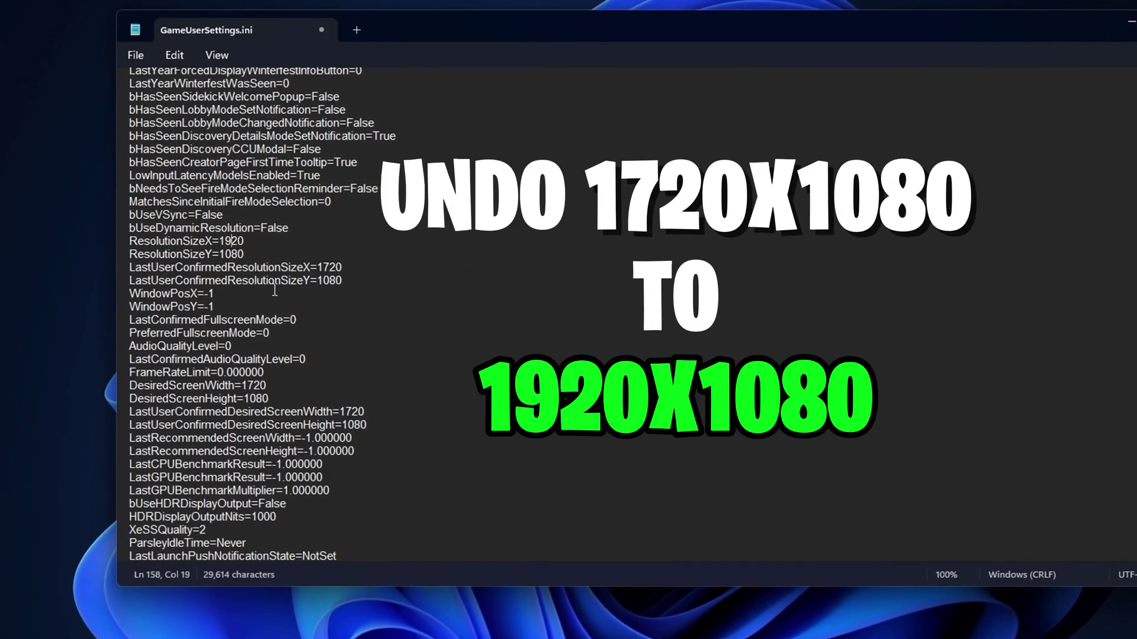
click(319, 268)
key(Delete)
text(9)
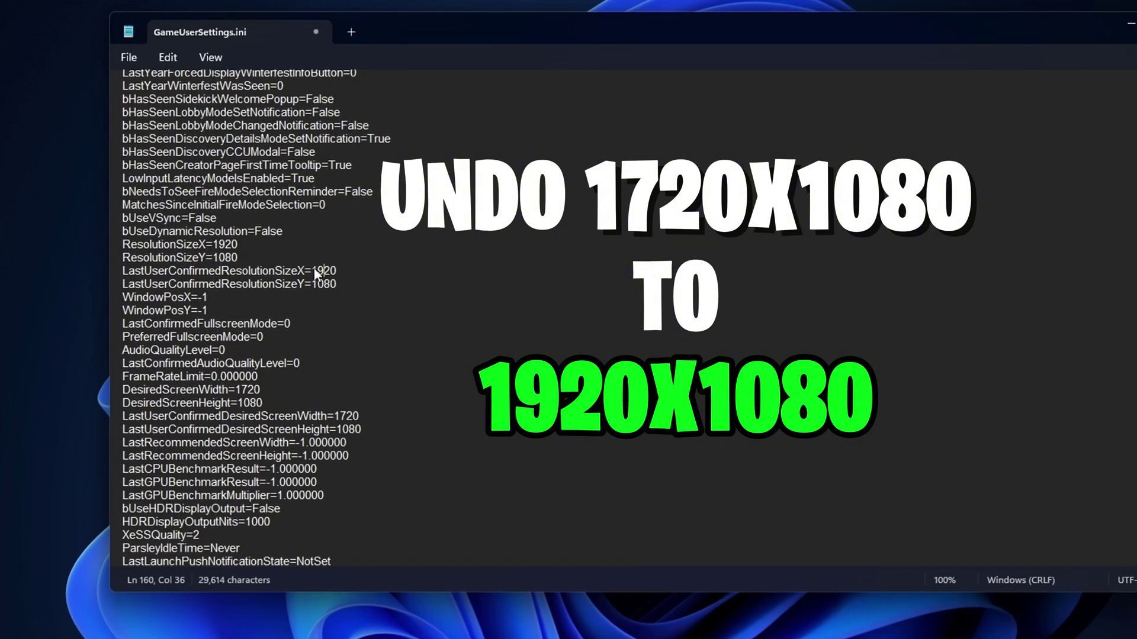
click(340, 417)
key(Delete)
text(9)
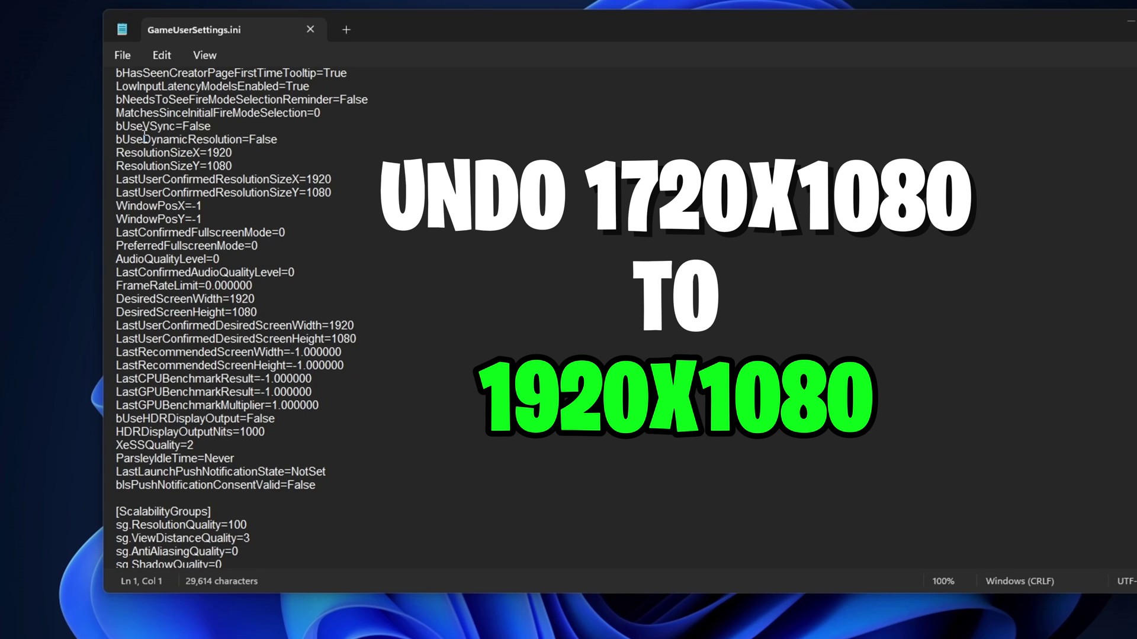
click(121, 53)
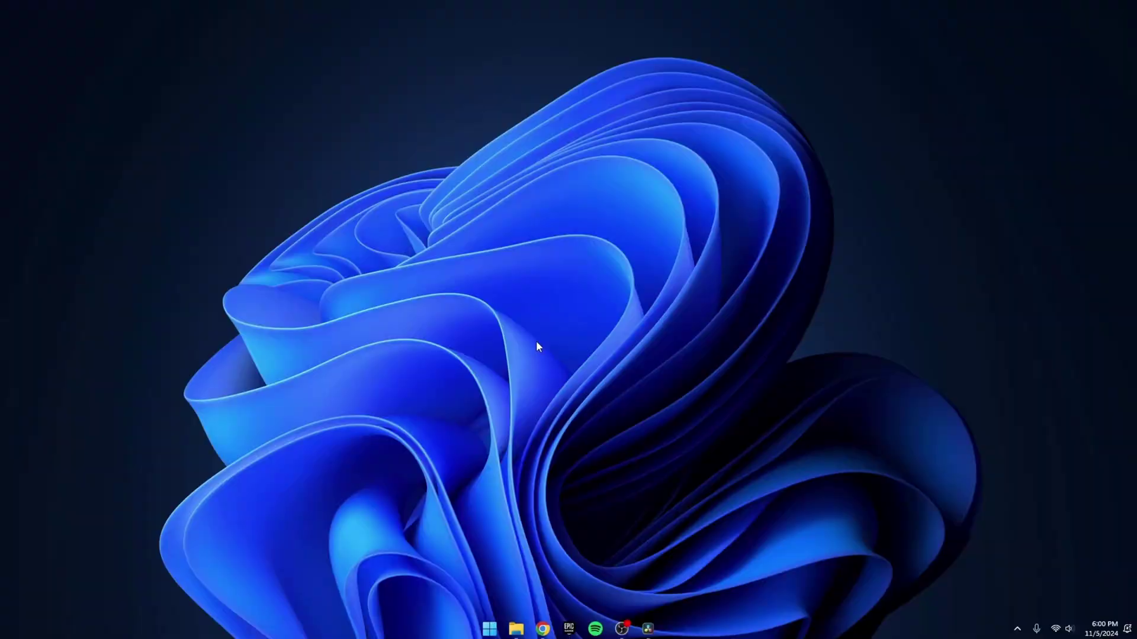
Step: Open the NVIDIA Control Panel from the desktop and select the Pixio PX248P display in the Change resolution settings
right_click(537, 344)
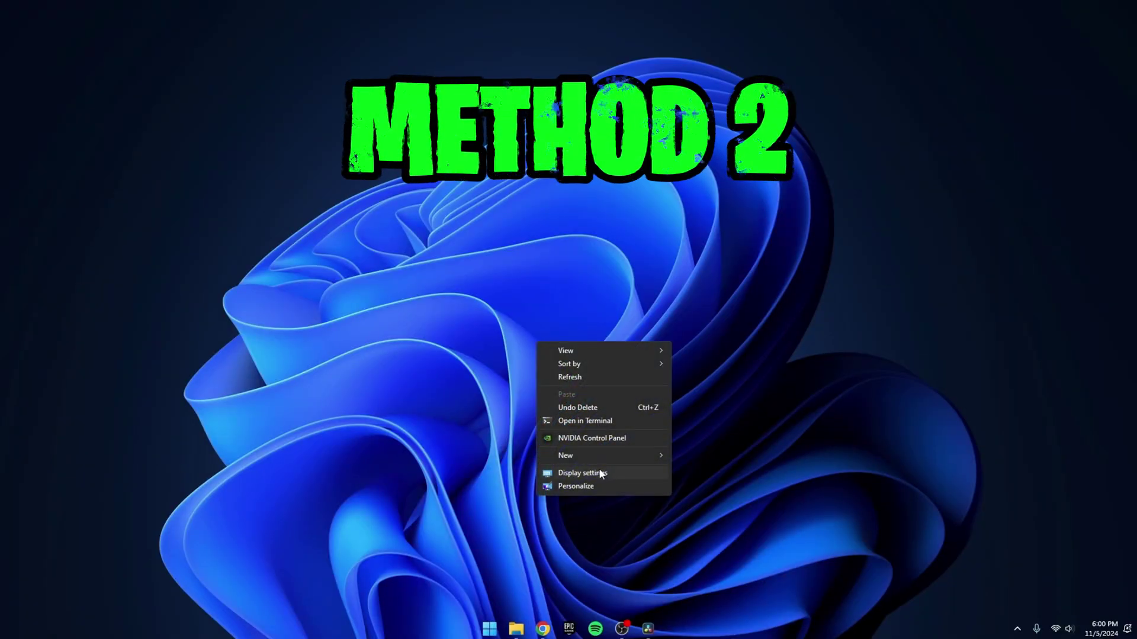
click(592, 439)
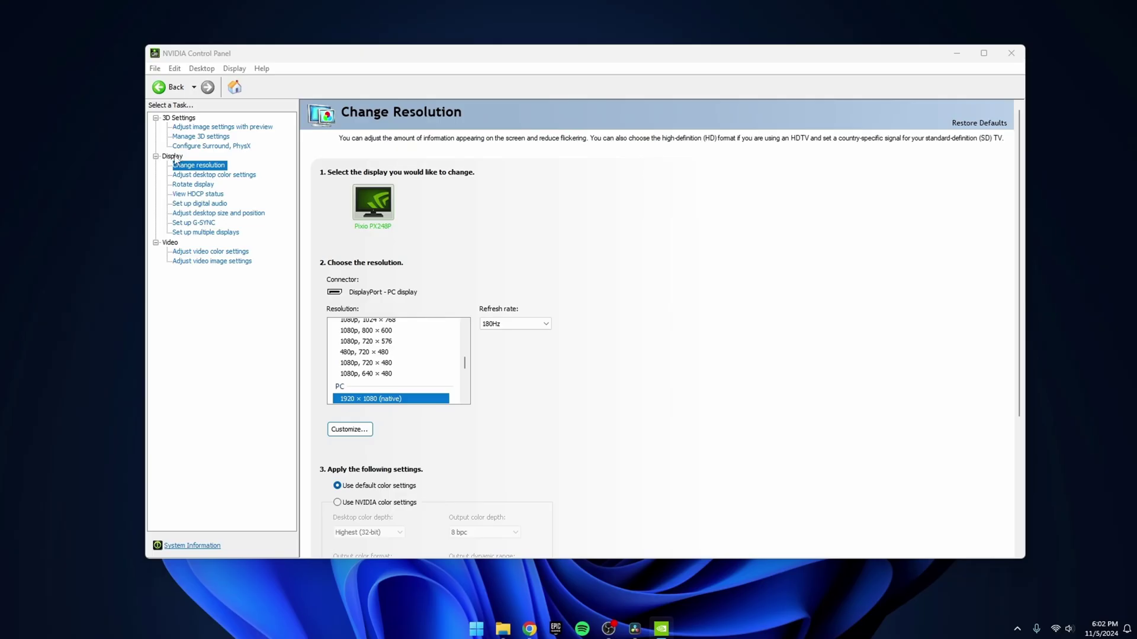
click(201, 165)
click(373, 204)
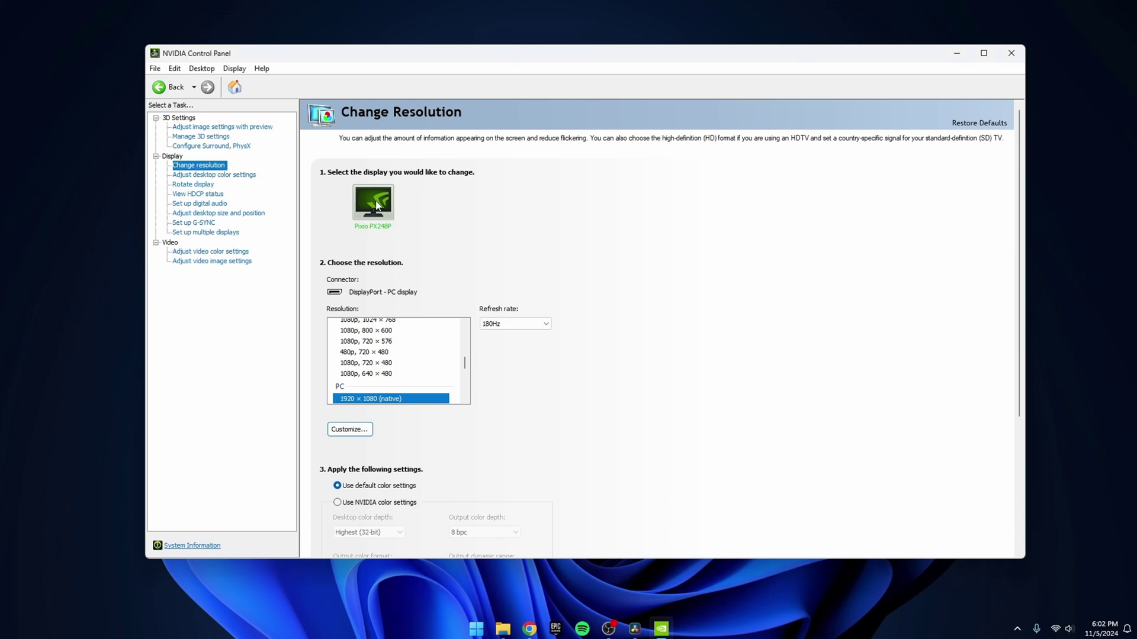
Step: Choose the native 1920 × 1080 PC resolution with a 180Hz refresh rate
click(507, 325)
click(541, 321)
click(400, 400)
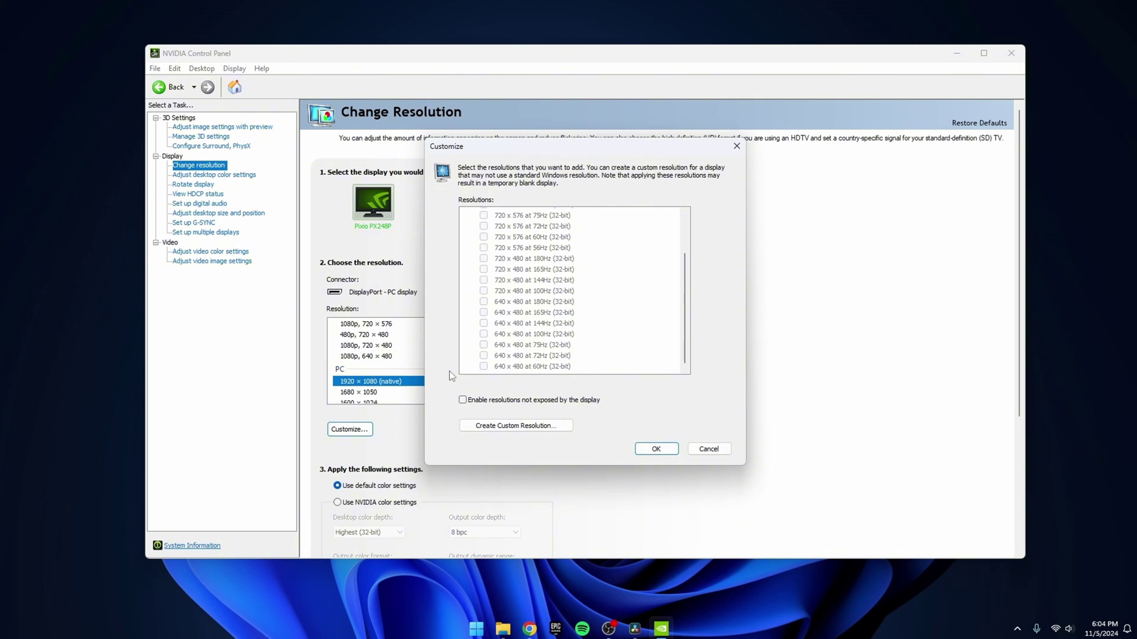
Step: Enable resolutions not exposed by the display, then create, test and save a custom 1720 x 1080 resolution at 180Hz
click(462, 400)
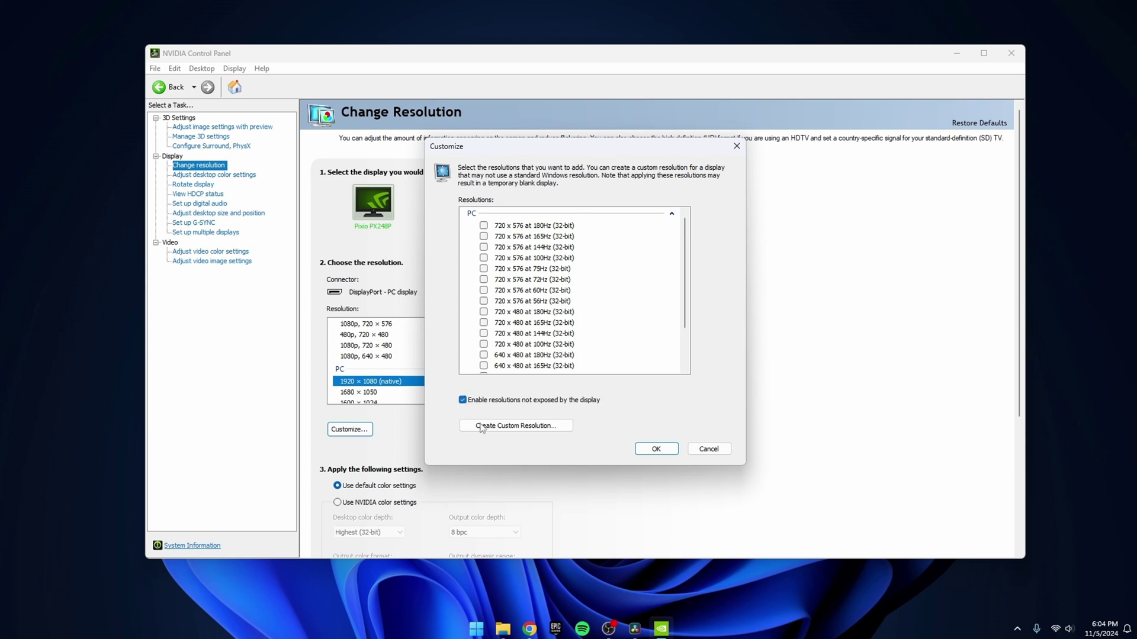
click(501, 426)
click(637, 465)
click(536, 217)
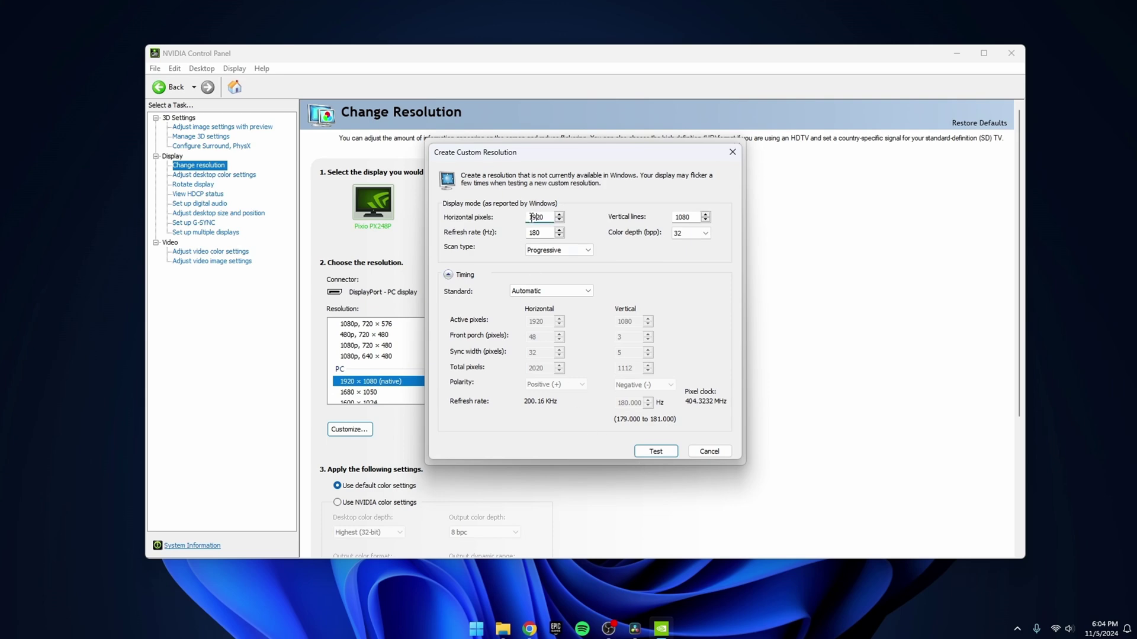
key(BackSpace)
text(7)
click(655, 452)
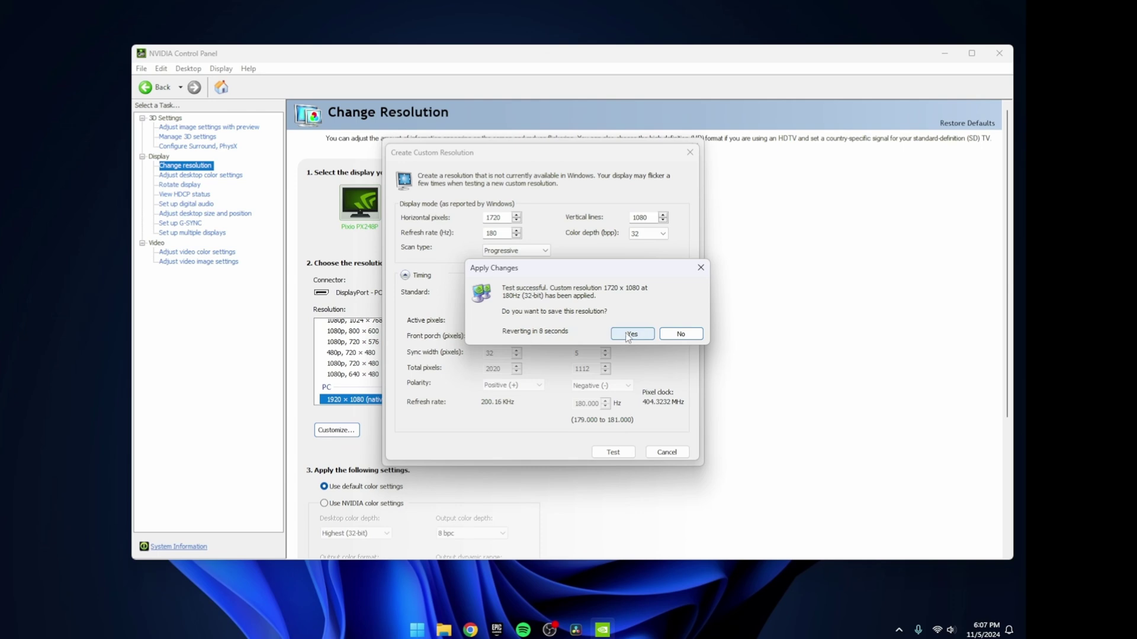
click(630, 334)
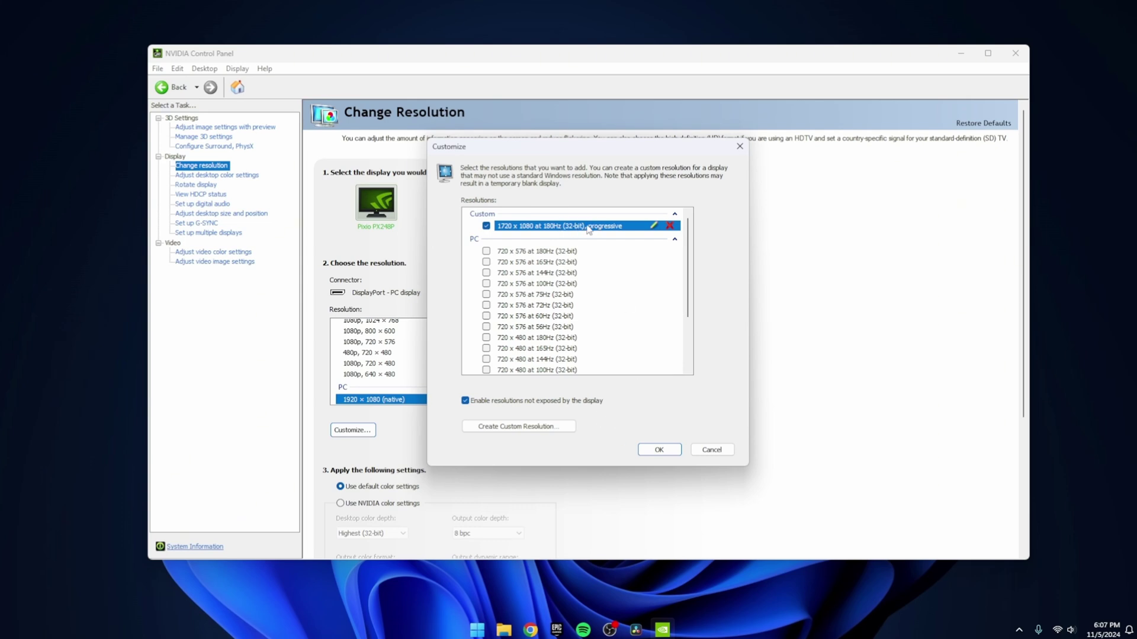
click(659, 450)
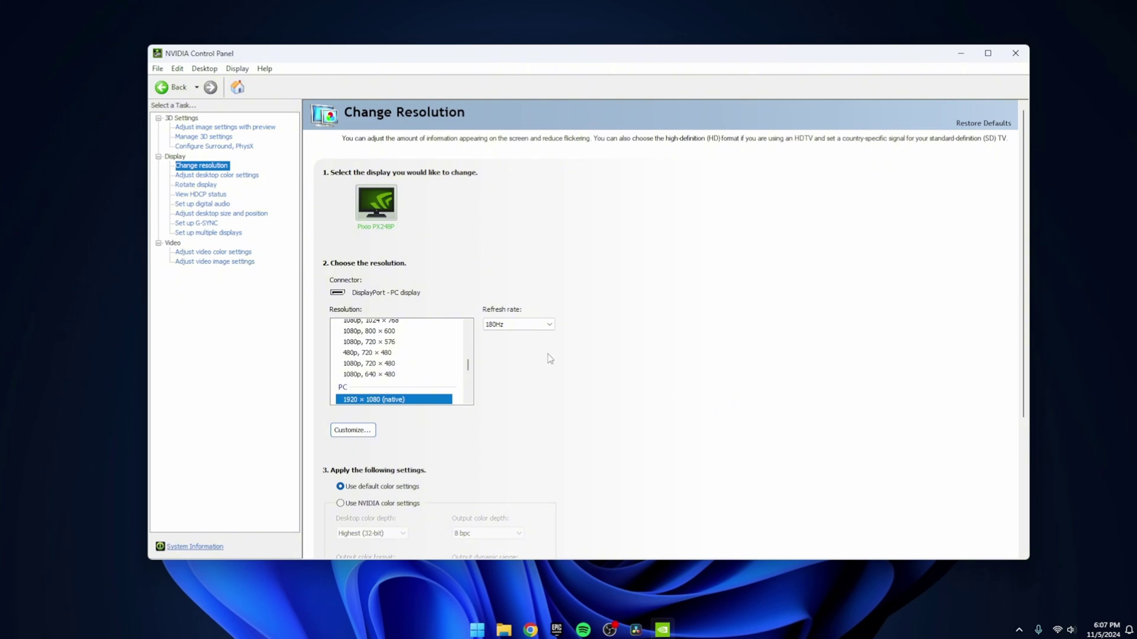
Step: In the desktop size and position settings, choose Full-screen scaling performed on the GPU and override the scaling mode set by games and programs
scroll(470, 367, down, 1)
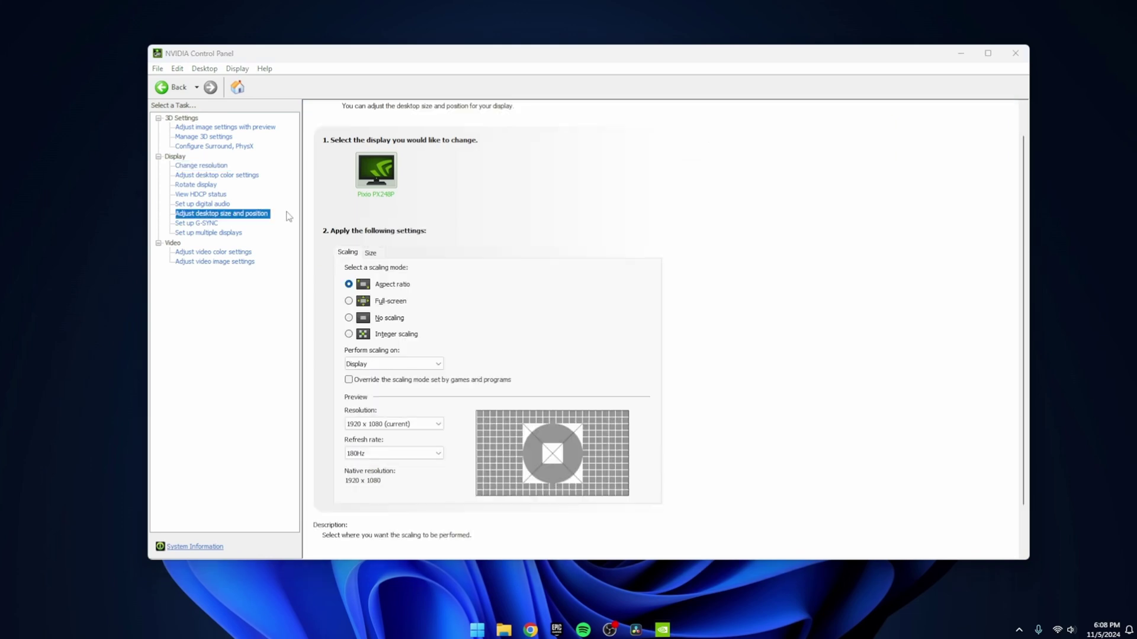
click(210, 216)
click(348, 301)
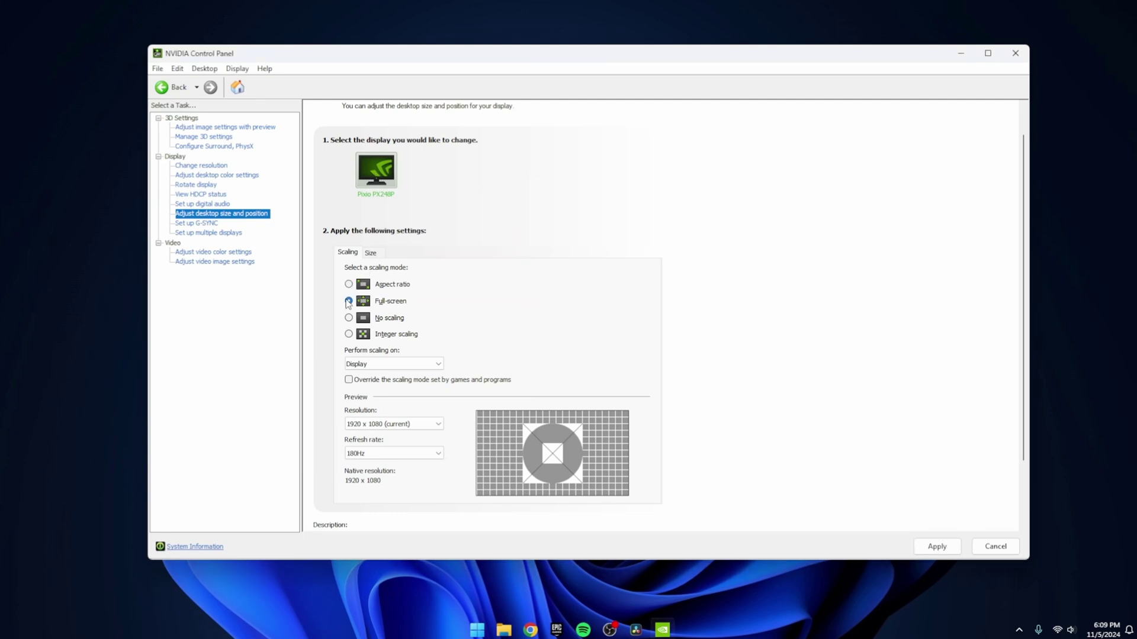
click(363, 365)
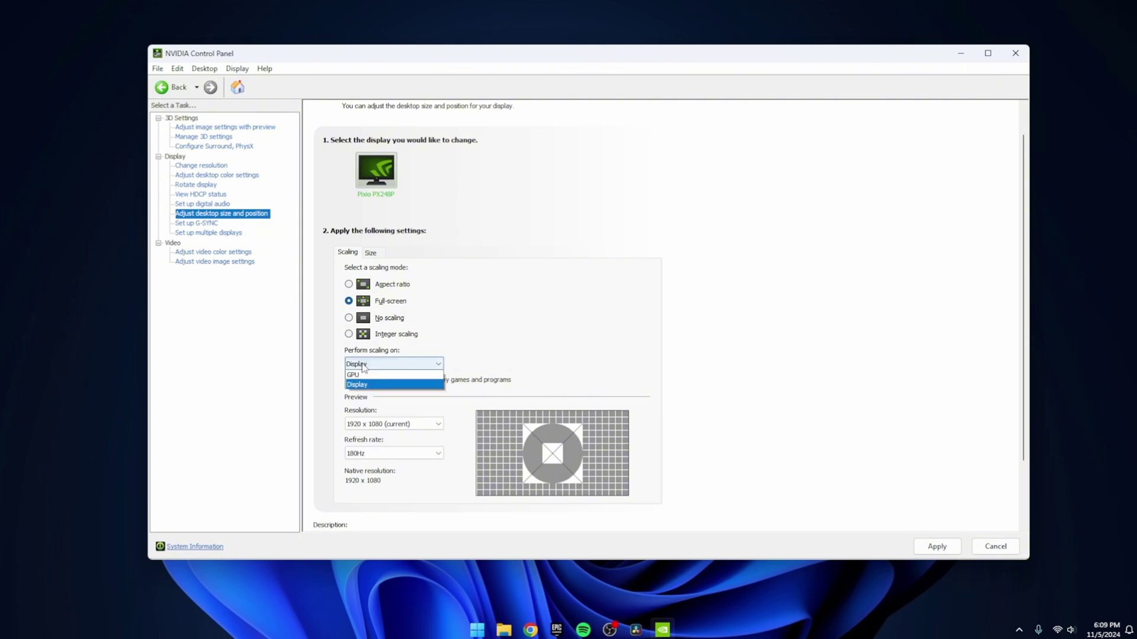
click(359, 377)
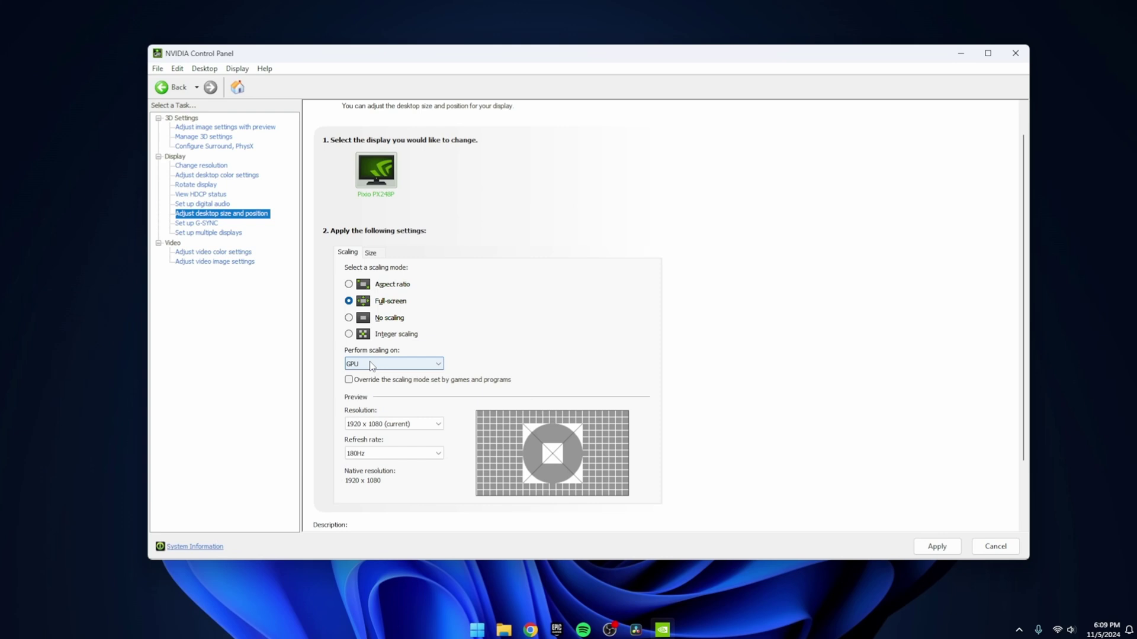
click(348, 380)
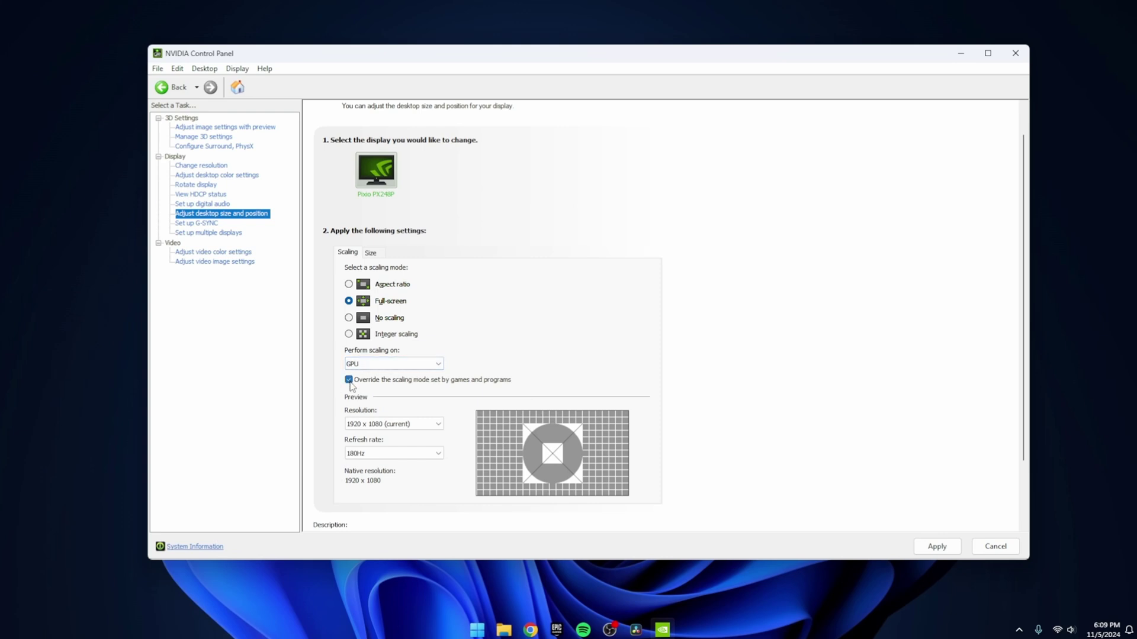